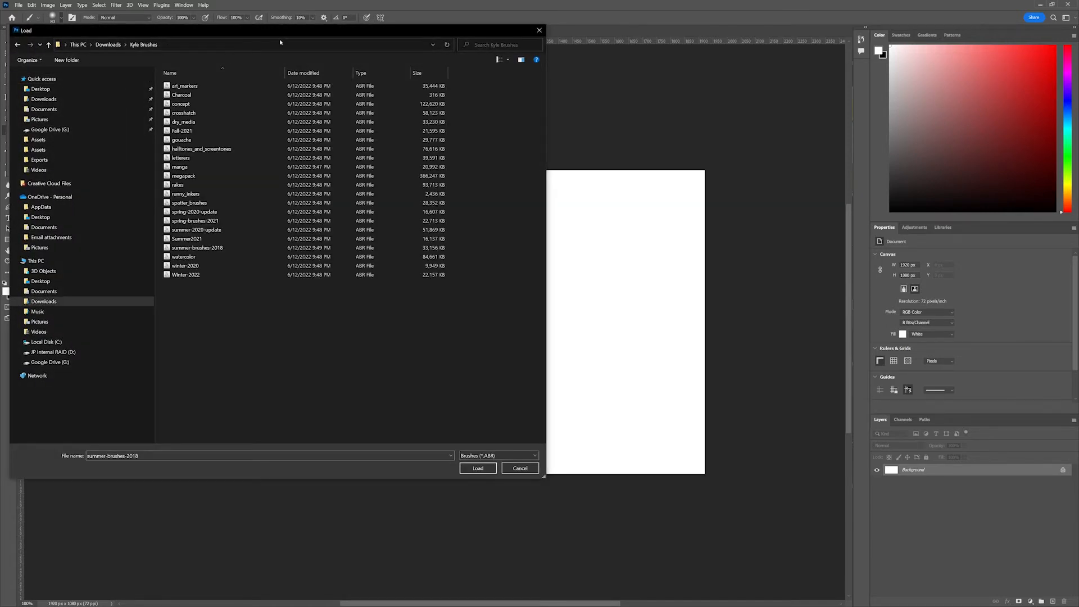
# - Load all the Kyle brush sets from art_markers through Winter-2022 and enlarge the brush list to show every set
pyautogui.click(184, 86)
pyautogui.keyDown('shift'); pyautogui.click(194, 275); pyautogui.keyUp('shift')
pyautogui.click(478, 469)
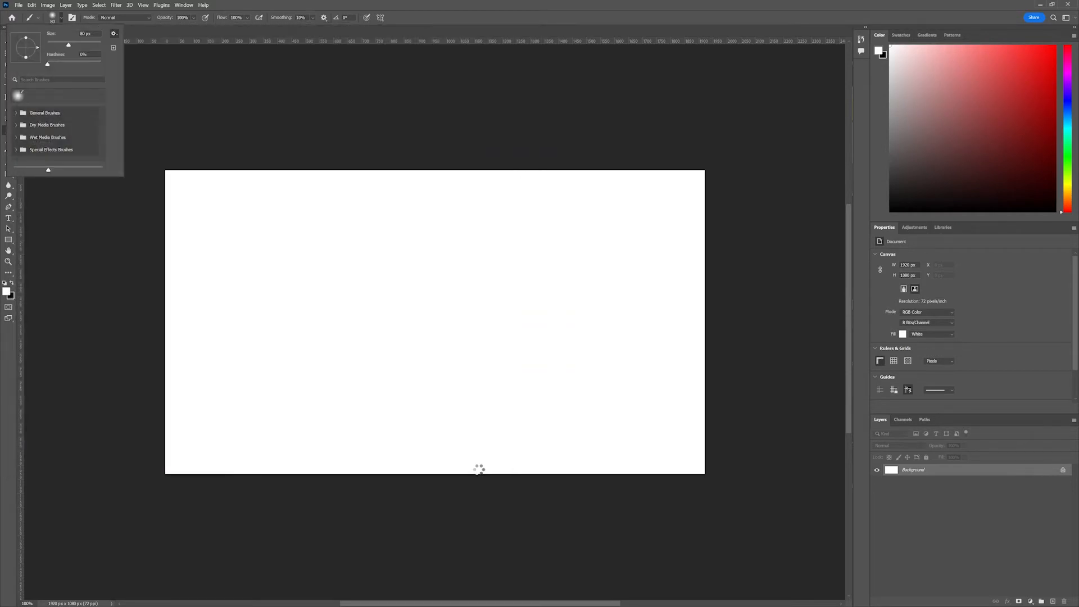
pyautogui.moveTo(122, 175)
pyautogui.mouseDown()
pyautogui.moveTo(148, 255)
pyautogui.moveTo(168, 450)
pyautogui.mouseUp()
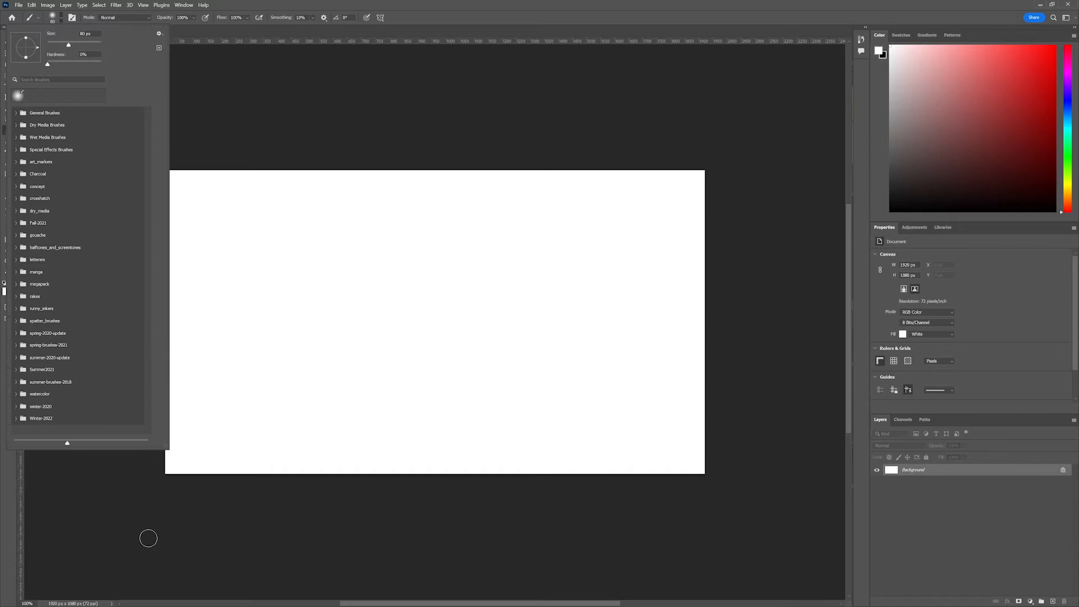
pyautogui.click(920, 492)
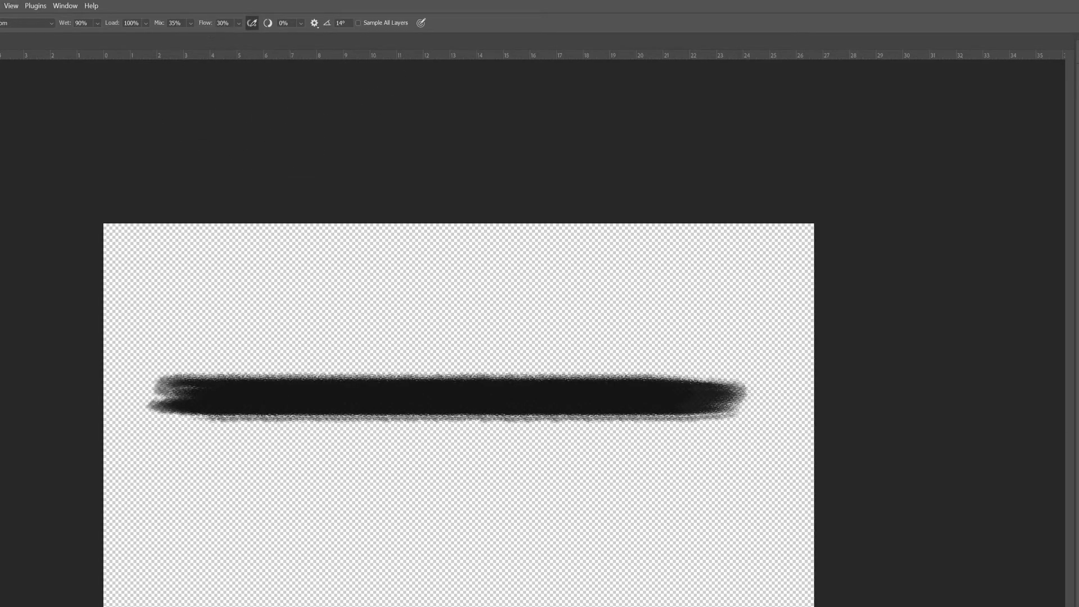
# - Set the Mixer Brush flow to 100% and paint a second horizontal stroke below the first one
pyautogui.write('100')
pyautogui.moveTo(180, 518); pyautogui.dragTo(725, 498)
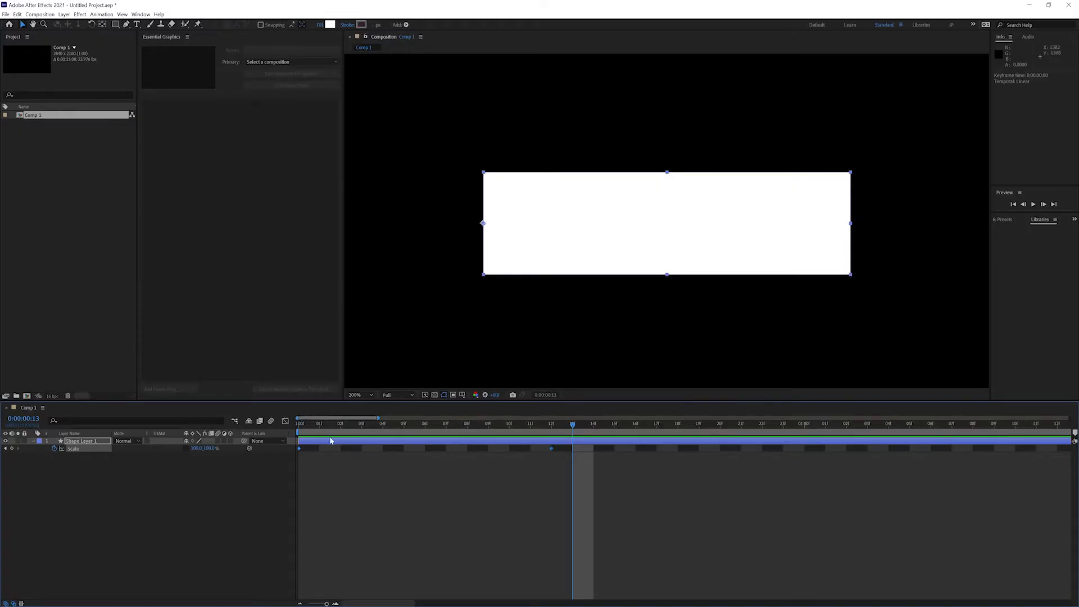
# - In After Effects, apply Easy Ease to the two Scale keyframes of Shape Layer 1 and preview the motion
pyautogui.moveTo(321, 430)
pyautogui.mouseDown()
pyautogui.moveTo(300, 430)
pyautogui.moveTo(446, 430)
pyautogui.moveTo(341, 430)
pyautogui.mouseUp()
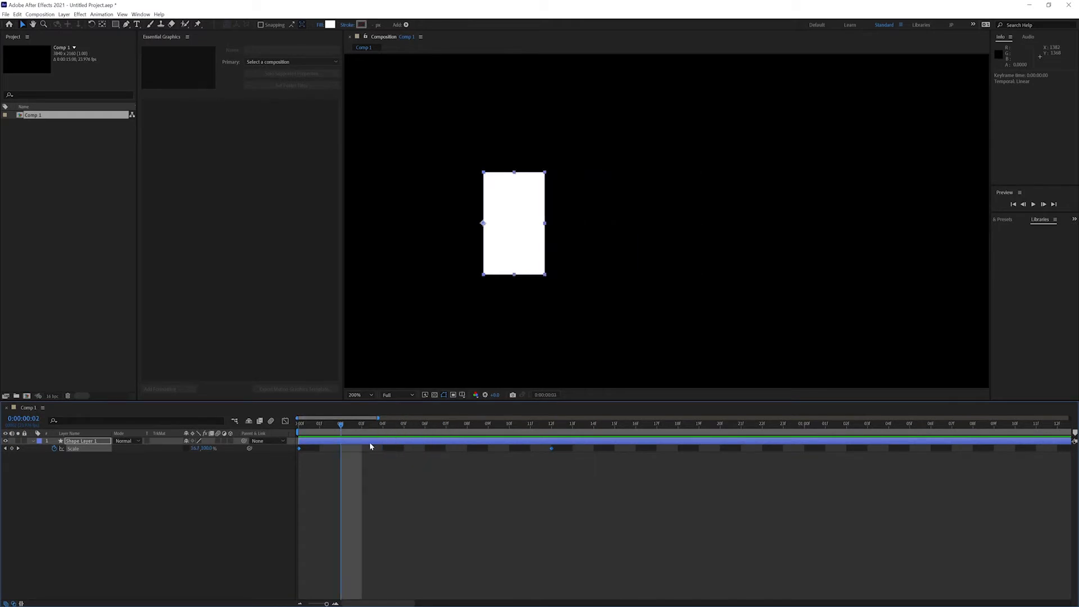
pyautogui.press('F9')
pyautogui.moveTo(323, 430); pyautogui.dragTo(405, 423)
pyautogui.press('space')
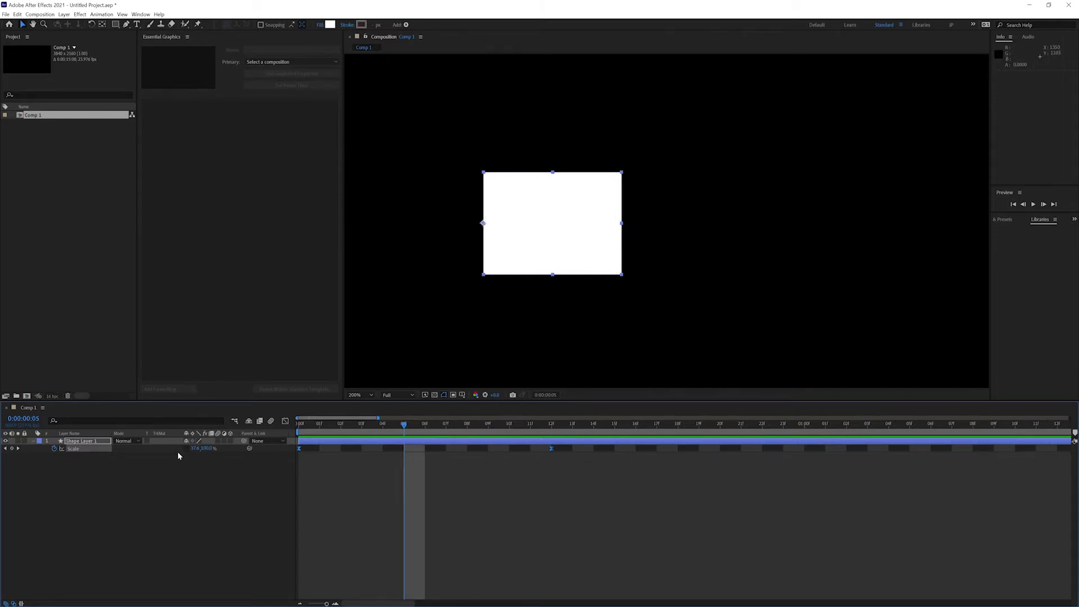
pyautogui.moveTo(298, 423); pyautogui.dragTo(545, 422)
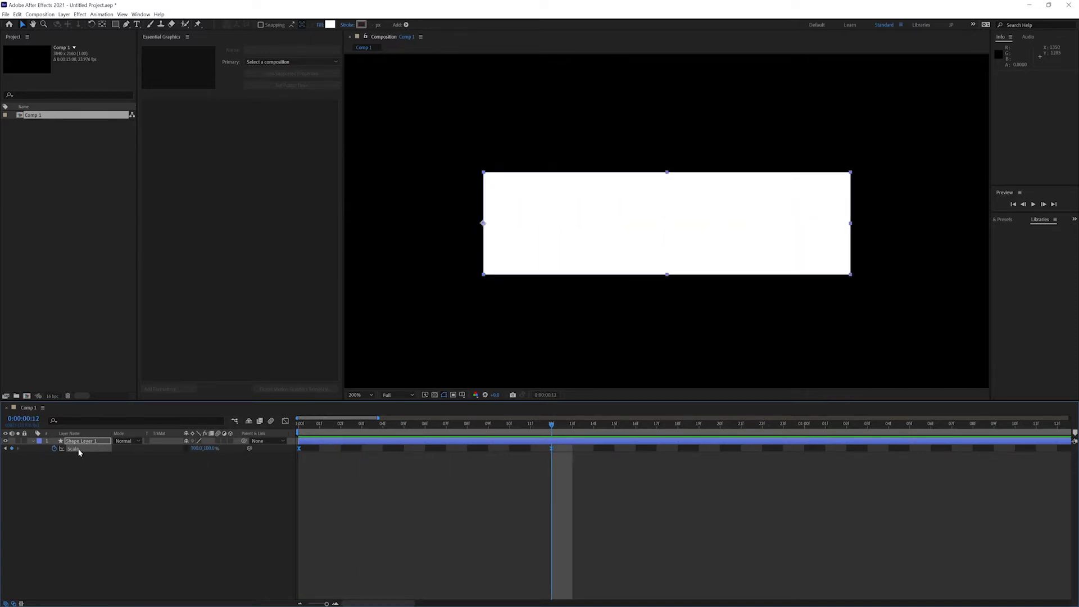
# - Reshape the Scale curve in the Graph Editor by lengthening the first keyframe's ease and stretching the last keyframe's ease much further, and preview it
pyautogui.click(286, 422)
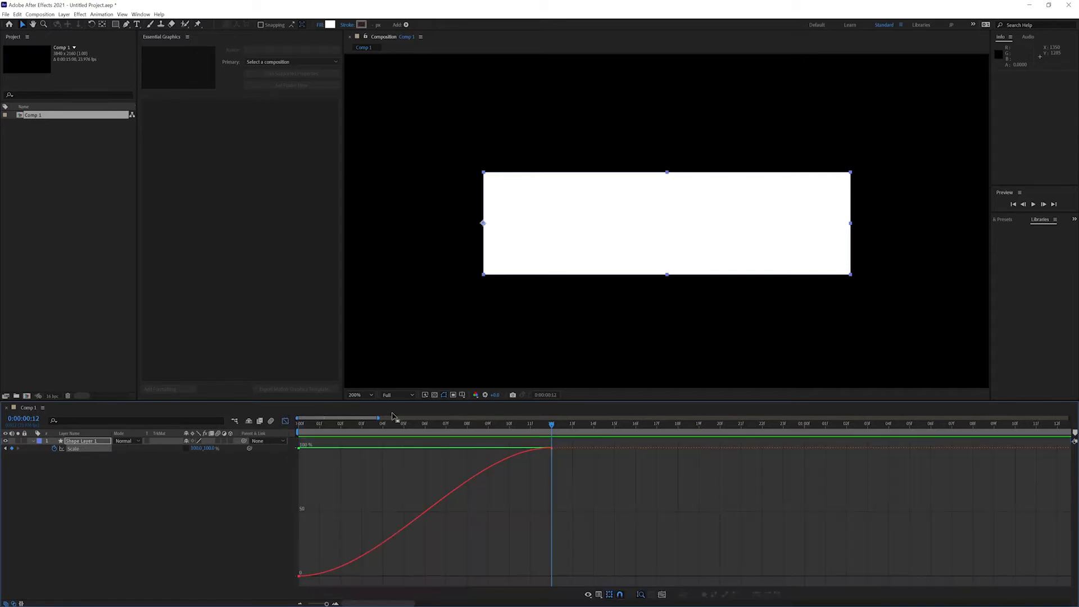
pyautogui.click(309, 576)
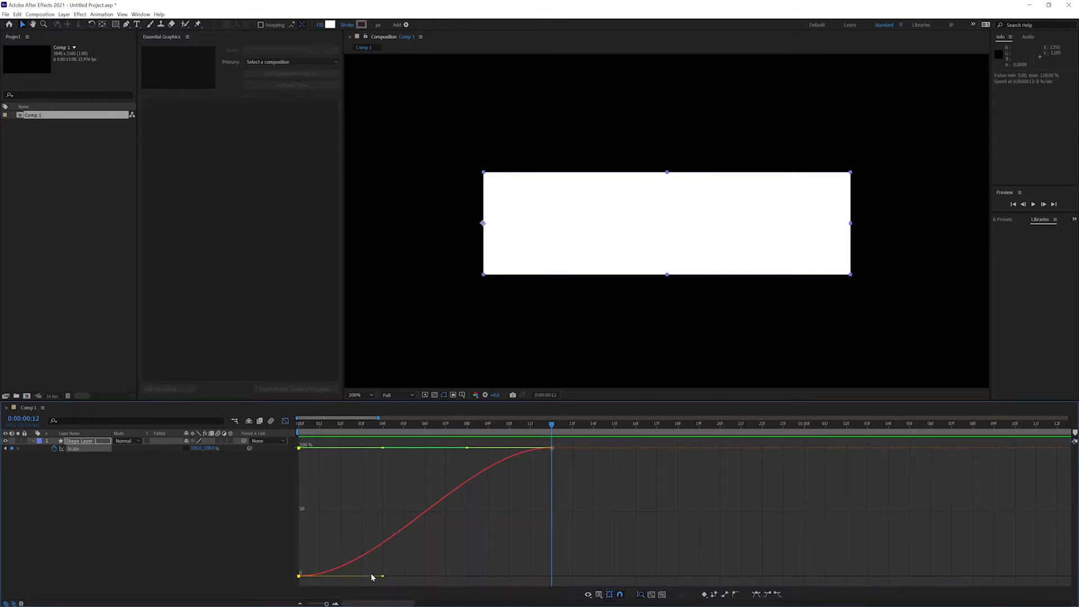
pyautogui.moveTo(383, 577); pyautogui.dragTo(435, 576)
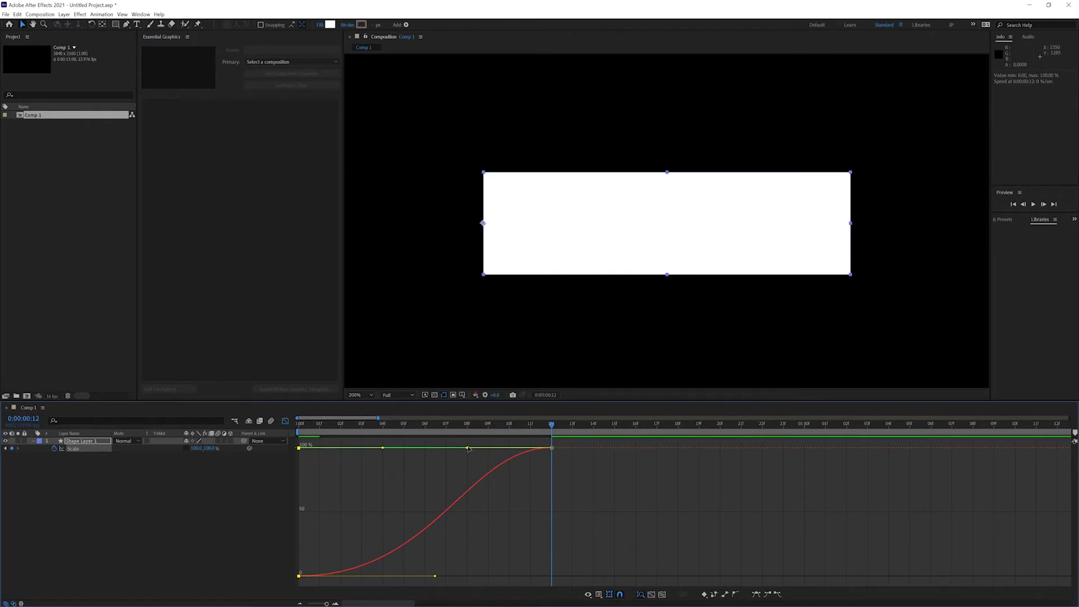
pyautogui.click(444, 451)
pyautogui.moveTo(501, 444); pyautogui.dragTo(586, 461)
pyautogui.moveTo(467, 448); pyautogui.dragTo(286, 456)
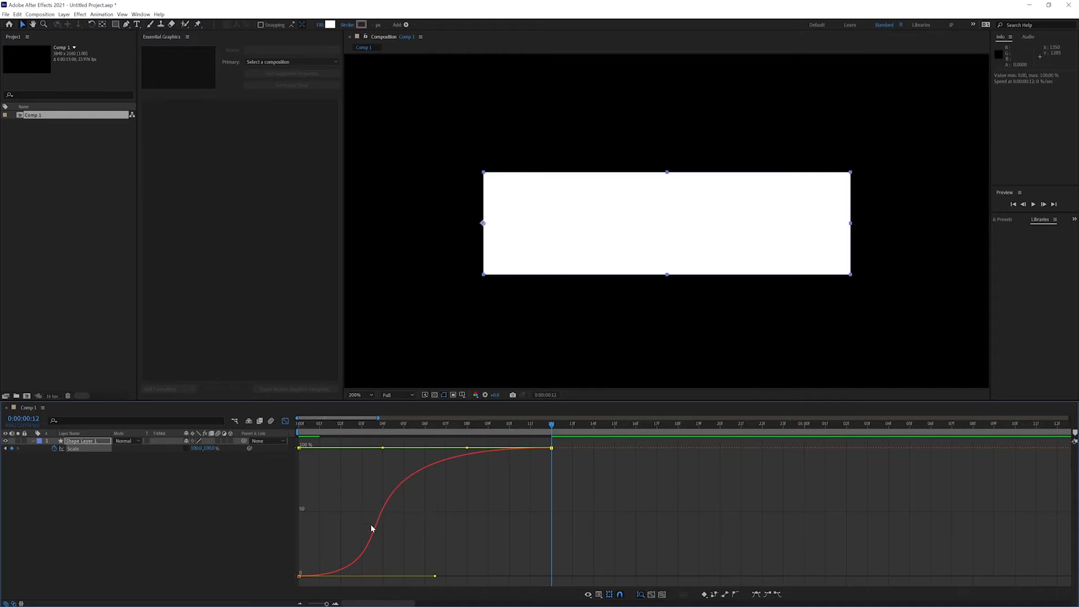
pyautogui.press('space')
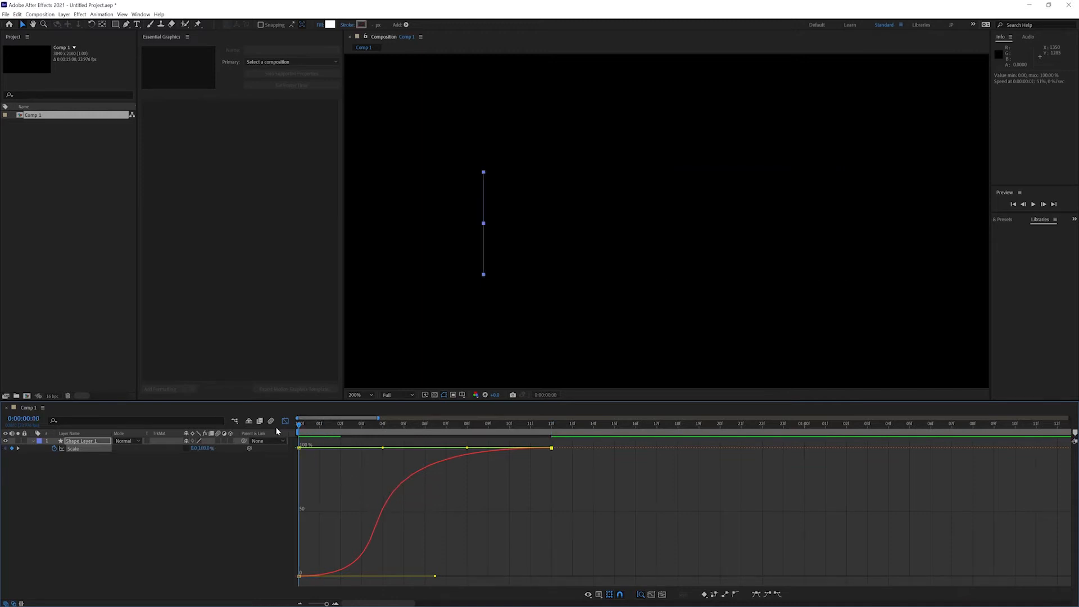
pyautogui.click(311, 426)
pyautogui.moveTo(327, 425); pyautogui.dragTo(279, 423)
pyautogui.press('space')
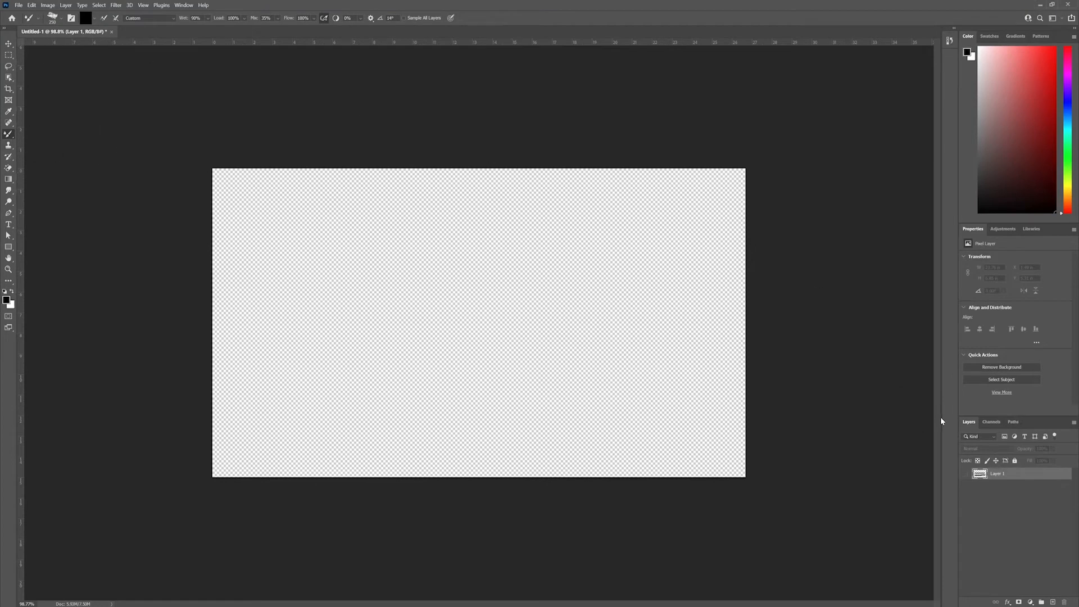
# - In Photoshop, add five new empty layers above Layer 1
pyautogui.click(1053, 603)
pyautogui.click(1053, 603)
pyautogui.click(1054, 604)
pyautogui.click(1054, 604)
pyautogui.click(1055, 604)
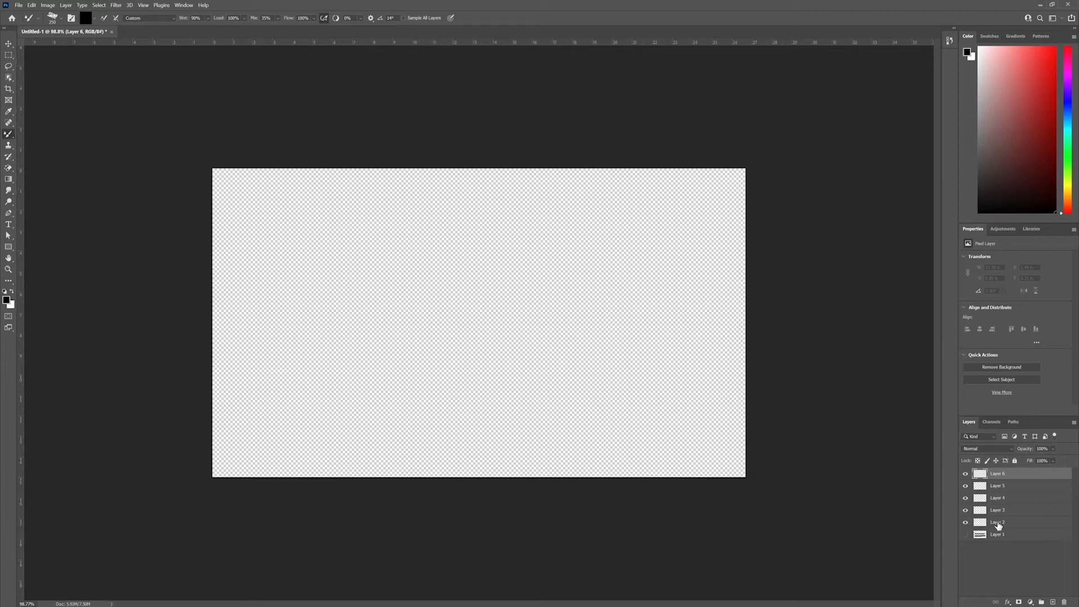
# - Open the Timeline, create a frame animation and convert it to a video timeline
pyautogui.click(183, 6)
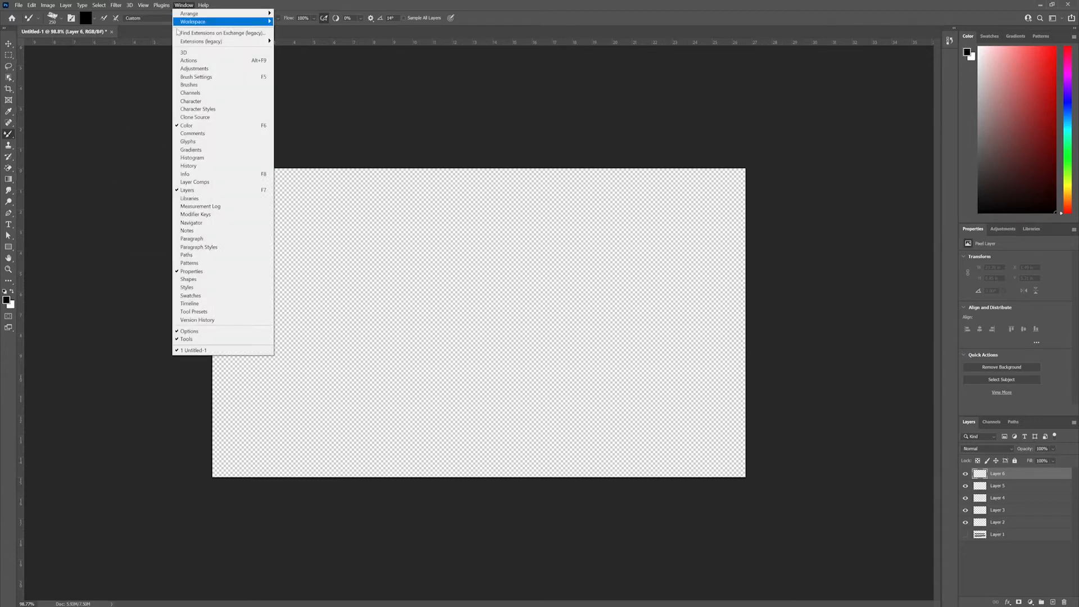
pyautogui.click(202, 305)
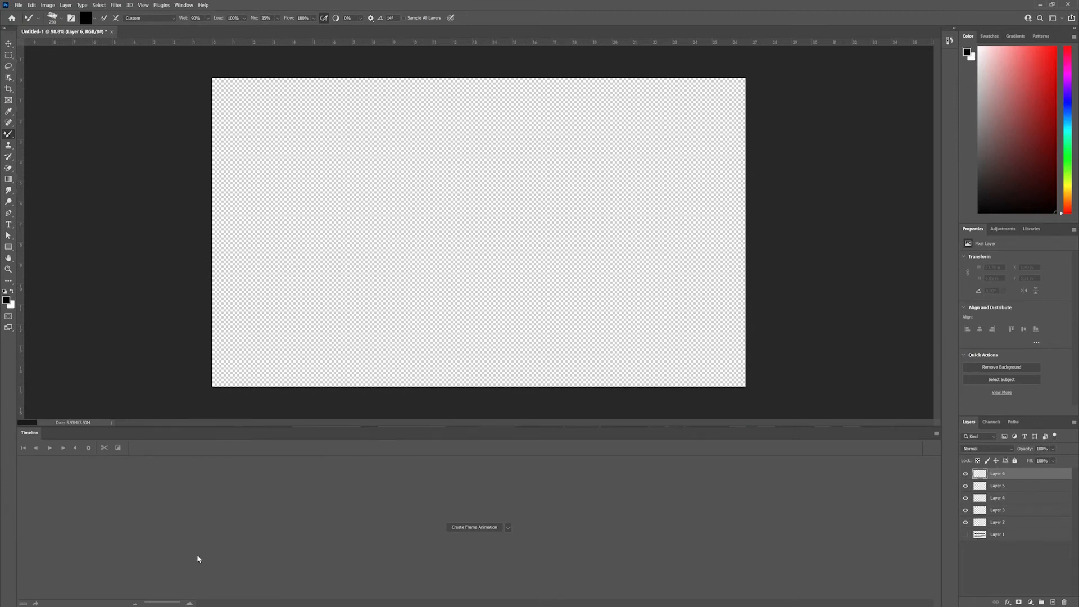
pyautogui.click(477, 527)
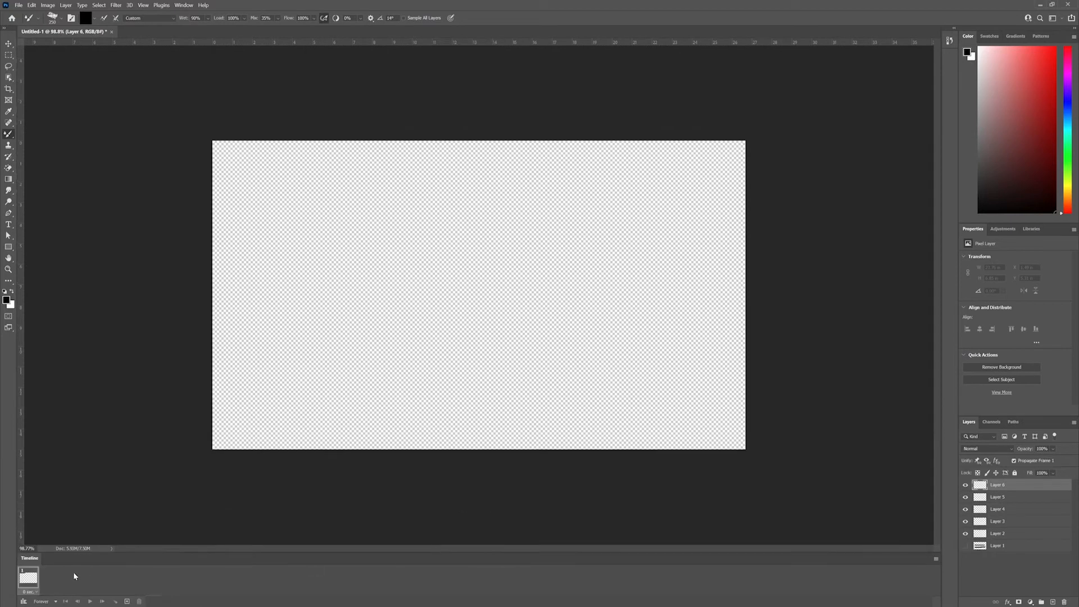
pyautogui.click(24, 602)
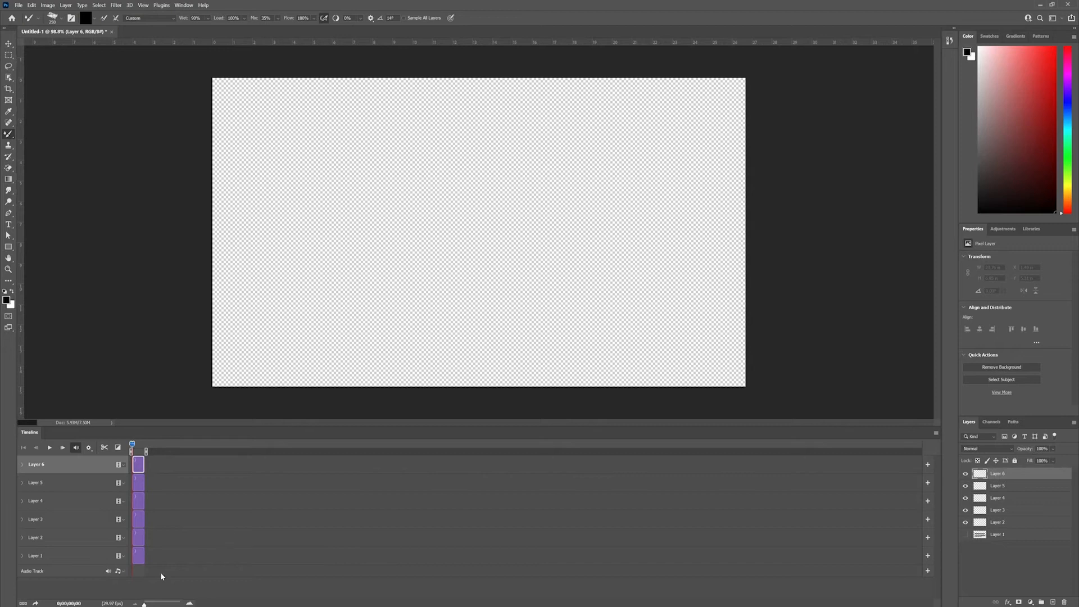
pyautogui.moveTo(144, 605); pyautogui.dragTo(160, 604)
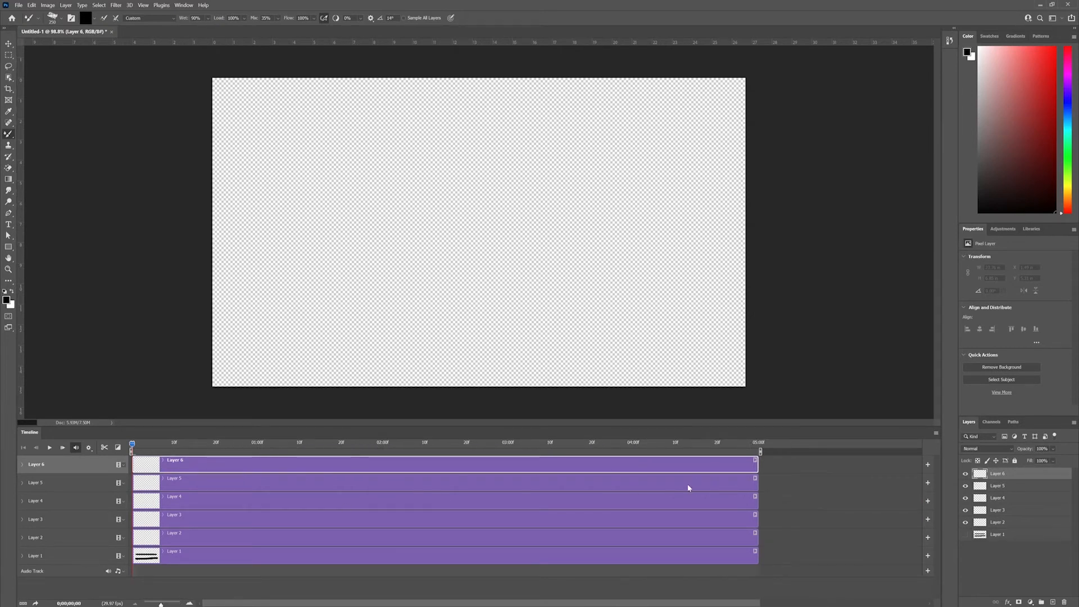
# - Delete Layer 1, which holds the old brush strokes
pyautogui.click(1005, 523)
pyautogui.click(1002, 539)
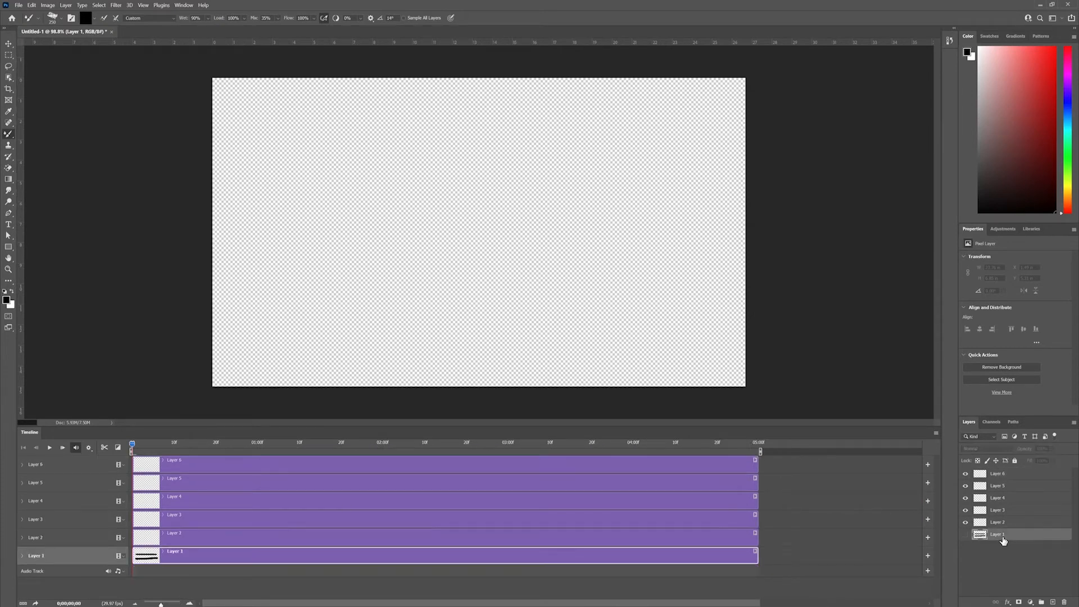
pyautogui.press('Delete')
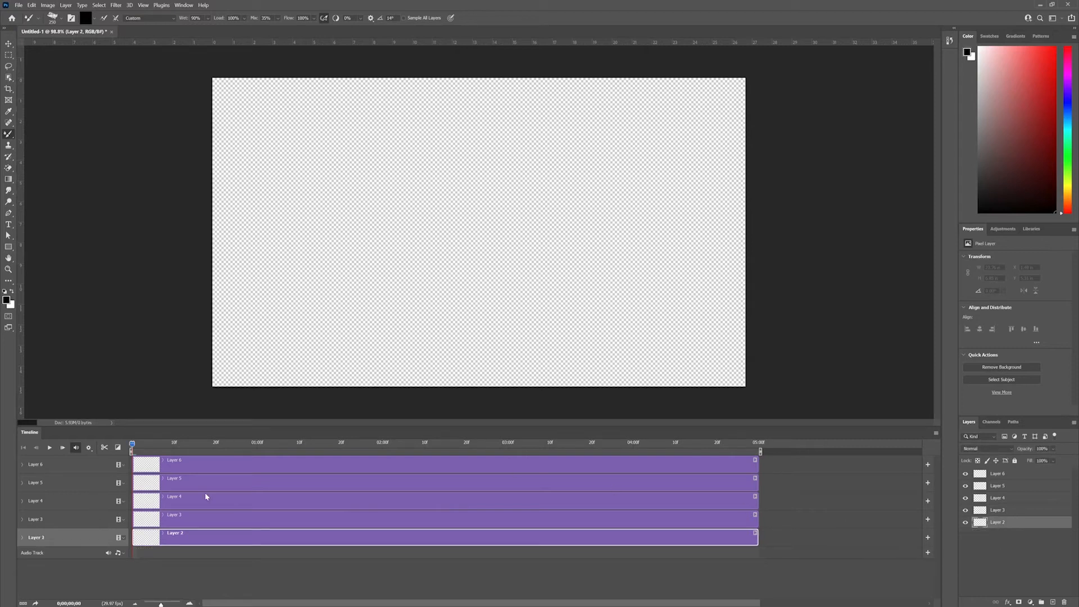
# - Trim the timeline clips of Layers 2 to 6 down to a single frame at the start
pyautogui.click(760, 538)
pyautogui.click(692, 541)
pyautogui.keyDown('shift'); pyautogui.click(728, 465); pyautogui.keyUp('shift')
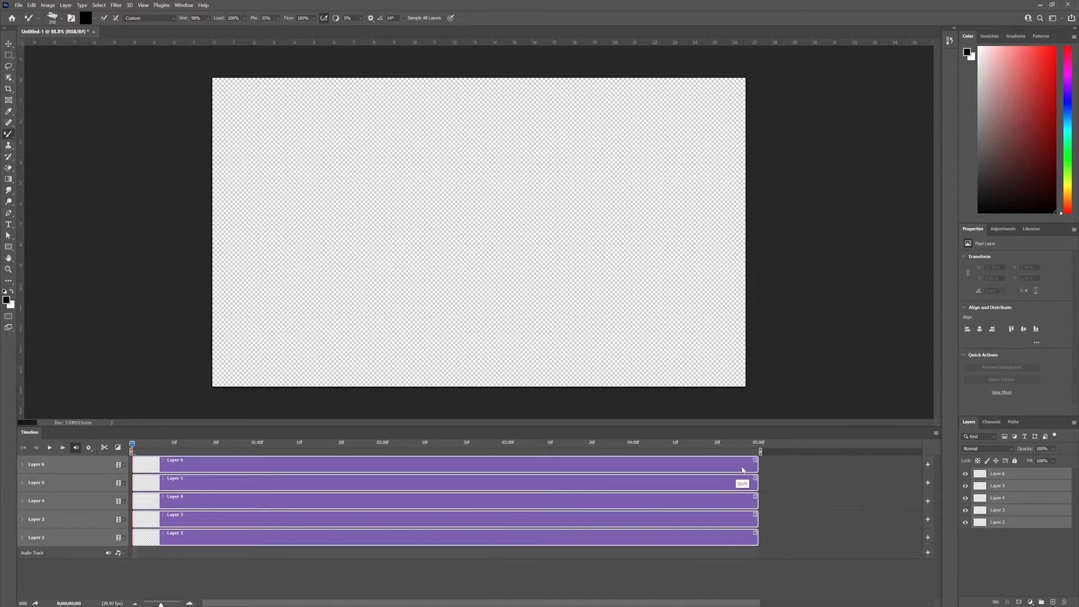
pyautogui.moveTo(756, 461); pyautogui.dragTo(134, 482)
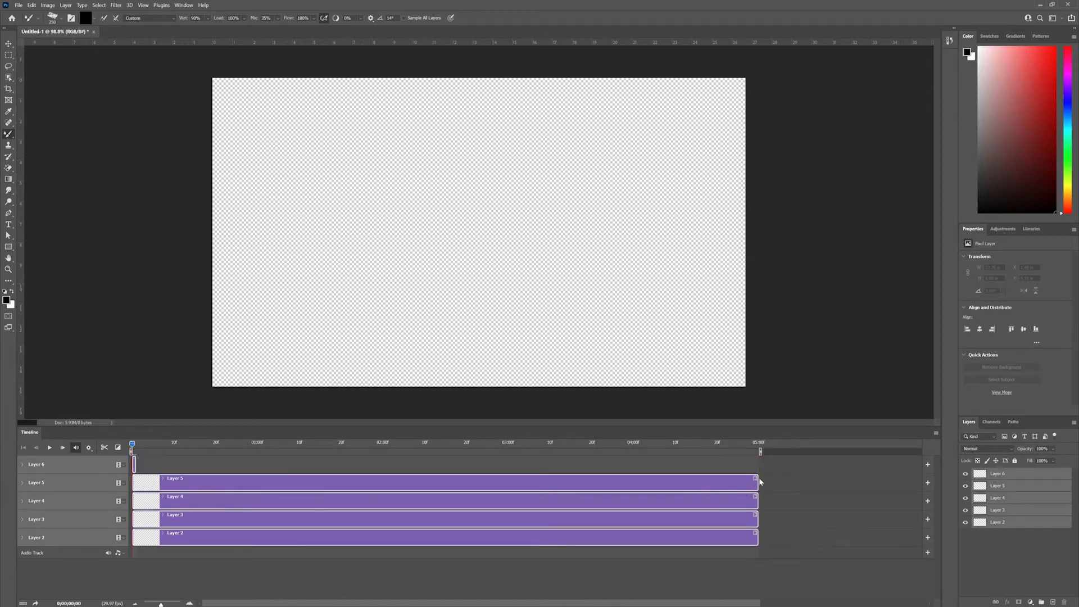
pyautogui.moveTo(759, 482); pyautogui.dragTo(134, 500)
pyautogui.moveTo(756, 519); pyautogui.dragTo(133, 519)
pyautogui.moveTo(759, 537); pyautogui.dragTo(134, 537)
# - Extend the clips of Layers 2 to 6 to a duration of two frames each
pyautogui.moveTo(161, 604); pyautogui.dragTo(180, 604)
pyautogui.click(161, 541)
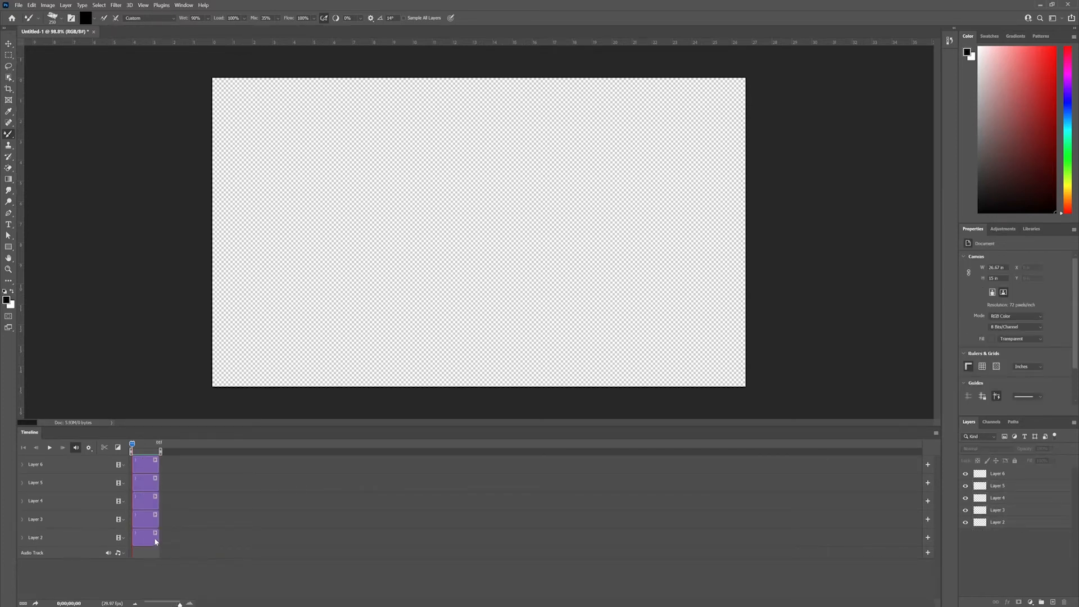
pyautogui.moveTo(157, 536); pyautogui.dragTo(178, 464)
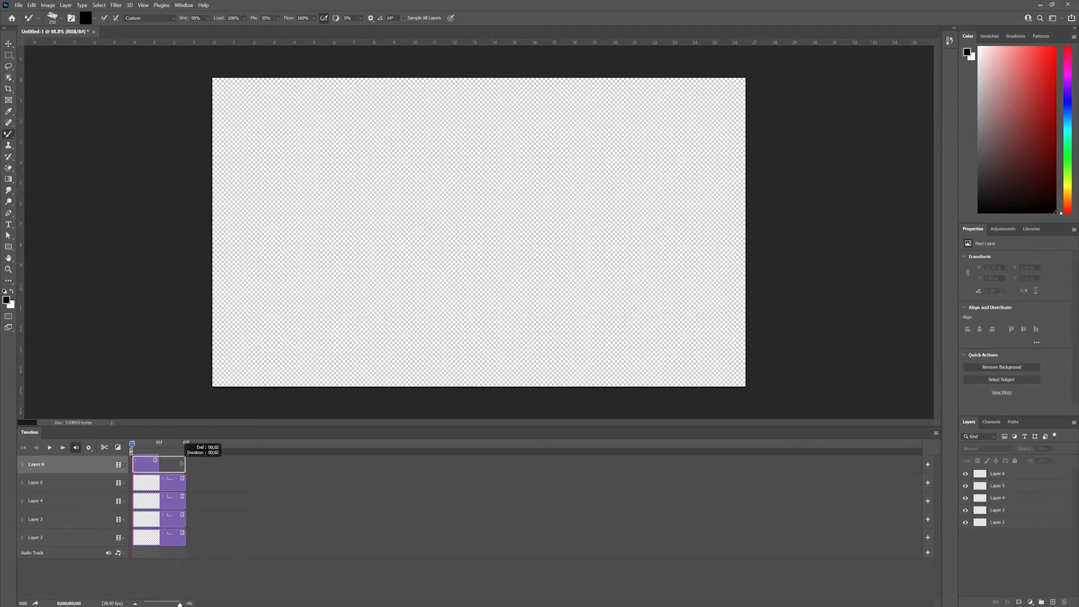
# - Stagger the clips of Layers 3 to 6 so each starts right where the layer below ends, every two frames
pyautogui.keyDown('shift'); pyautogui.click(175, 520); pyautogui.keyUp('shift')
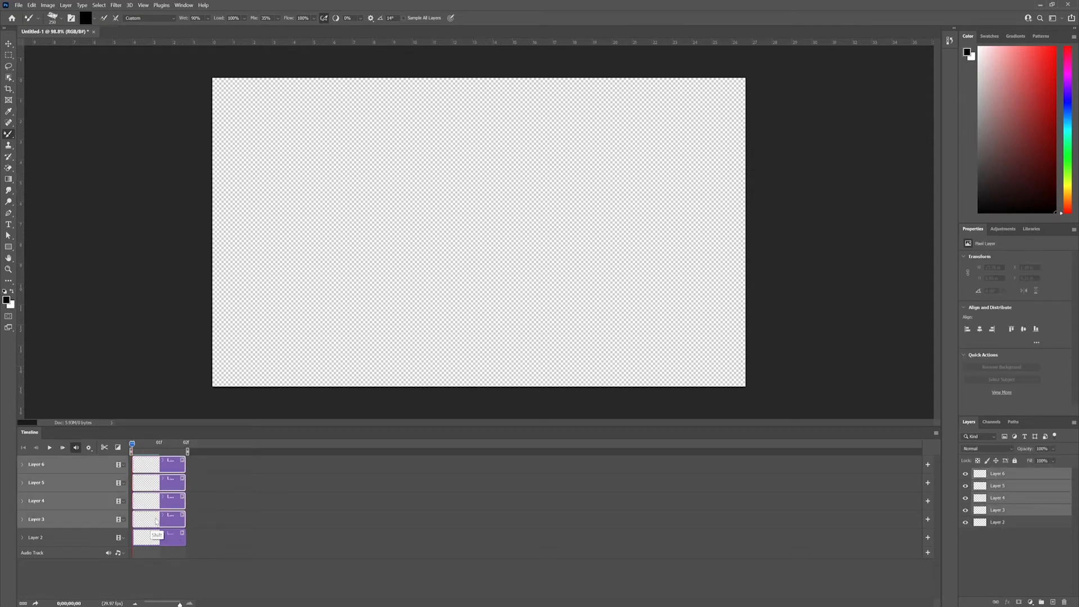
pyautogui.moveTo(152, 519); pyautogui.dragTo(201, 516)
pyautogui.click(219, 544)
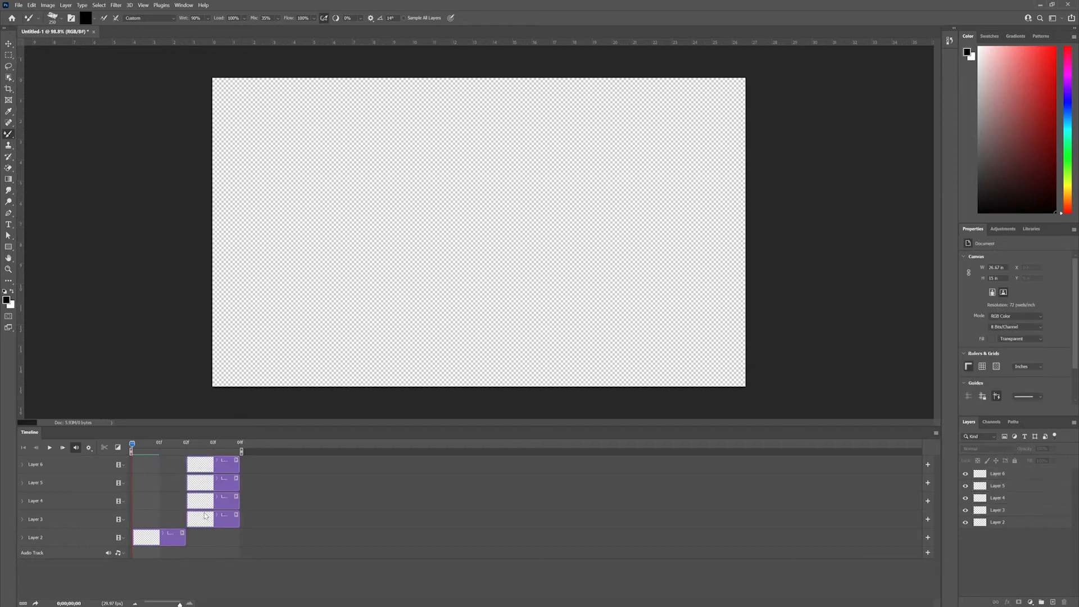
pyautogui.click(201, 506)
pyautogui.moveTo(206, 468); pyautogui.dragTo(349, 464)
pyautogui.keyDown('ctrl'); pyautogui.click(275, 492); pyautogui.keyUp('ctrl')
pyautogui.keyDown('ctrl'); pyautogui.click(303, 482); pyautogui.keyUp('ctrl')
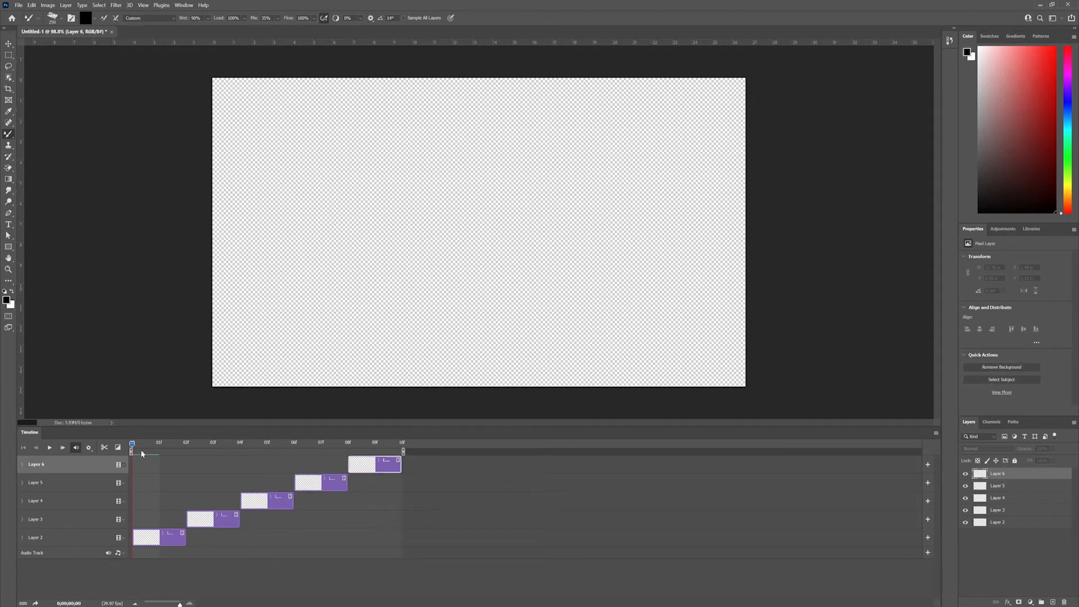
# - Scrub through the staggered clips, select Layer 2 and set the Mixer Brush flow to 30%
pyautogui.moveTo(238, 443); pyautogui.dragTo(349, 445)
pyautogui.click(154, 540)
pyautogui.moveTo(264, 264)
pyautogui.mouseDown()
pyautogui.moveTo(315, 264)
pyautogui.moveTo(312, 283)
pyautogui.moveTo(290, 246)
pyautogui.moveTo(316, 222)
pyautogui.moveTo(280, 210)
pyautogui.moveTo(295, 198)
pyautogui.moveTo(311, 8)
pyautogui.mouseUp()
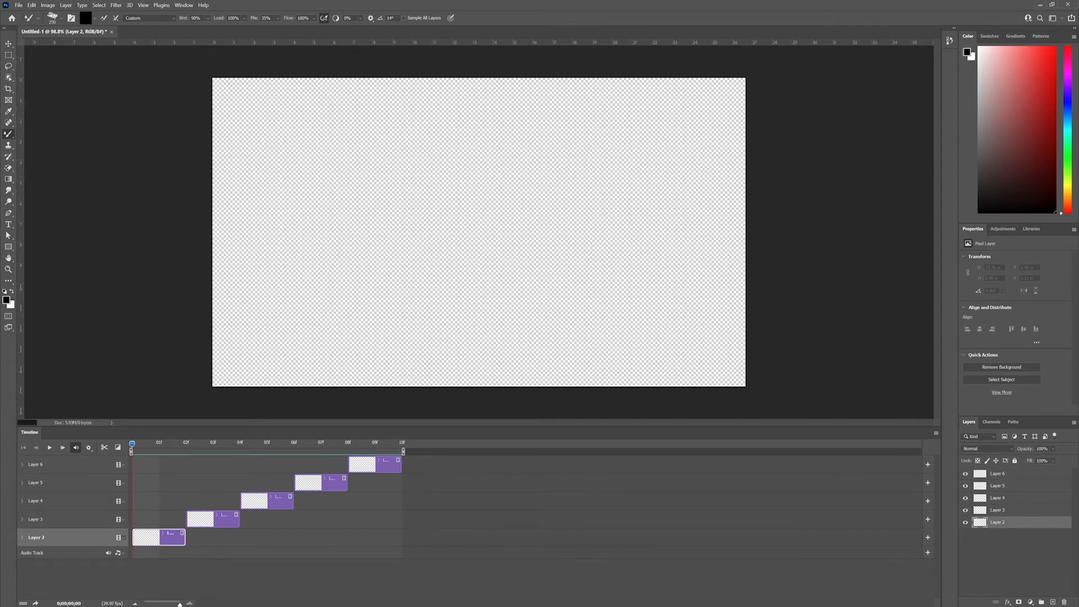
pyautogui.write('30')
pyautogui.moveTo(247, 225); pyautogui.dragTo(664, 211)
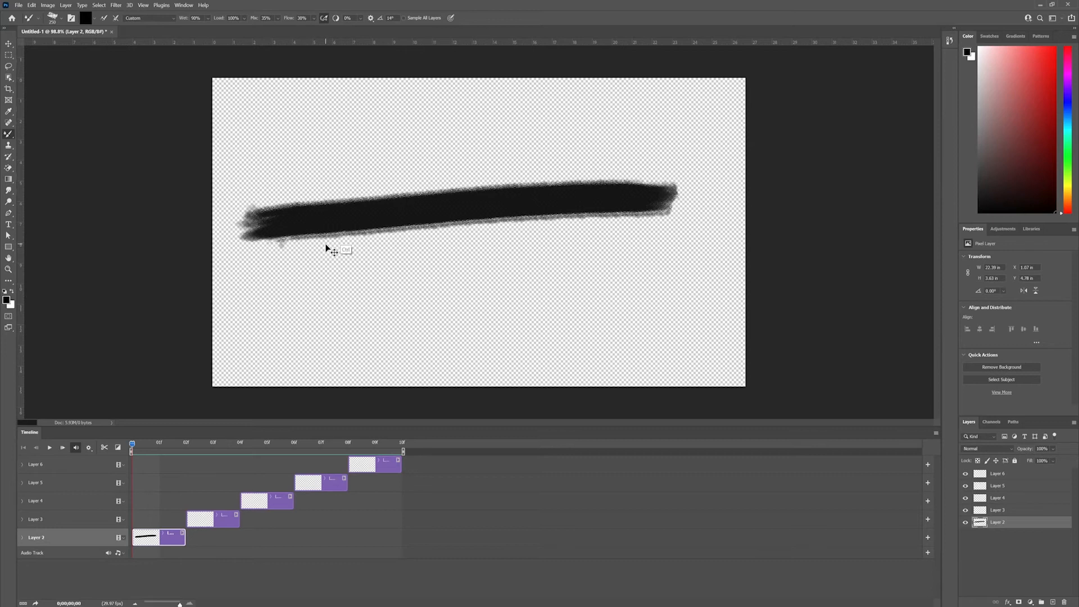
pyautogui.hotkey('ctrl', 'z')
pyautogui.moveTo(265, 230); pyautogui.dragTo(652, 230)
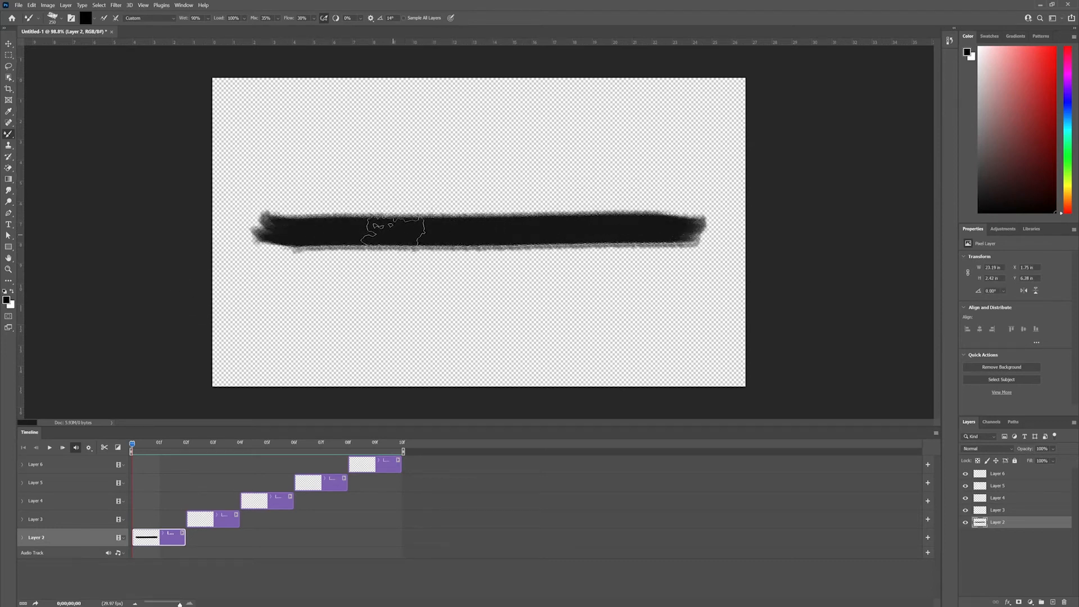
pyautogui.hotkey('ctrl', 'z')
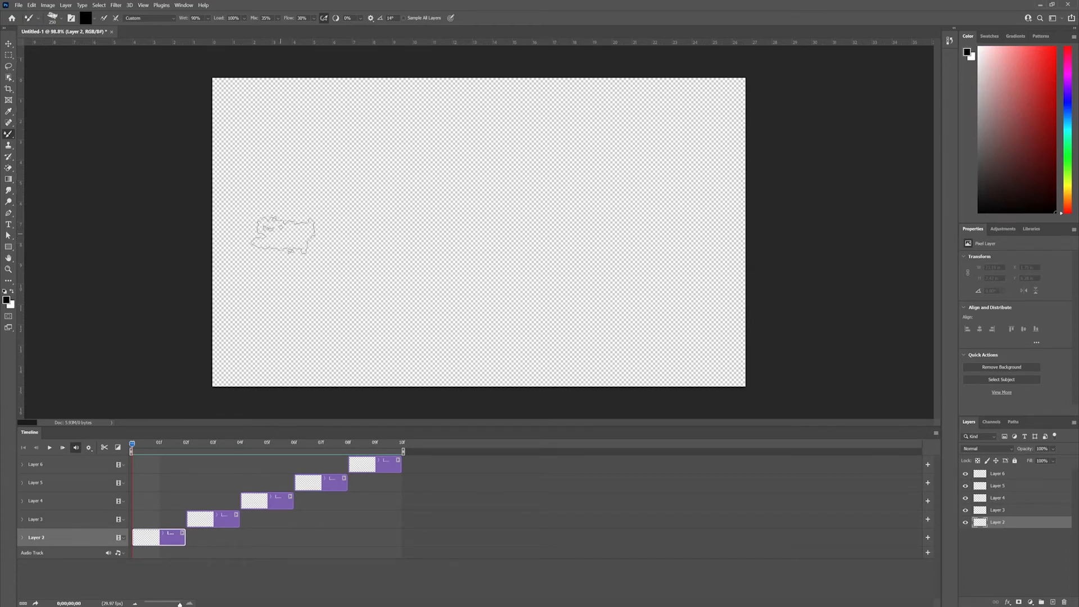
pyautogui.moveTo(272, 227); pyautogui.dragTo(698, 217)
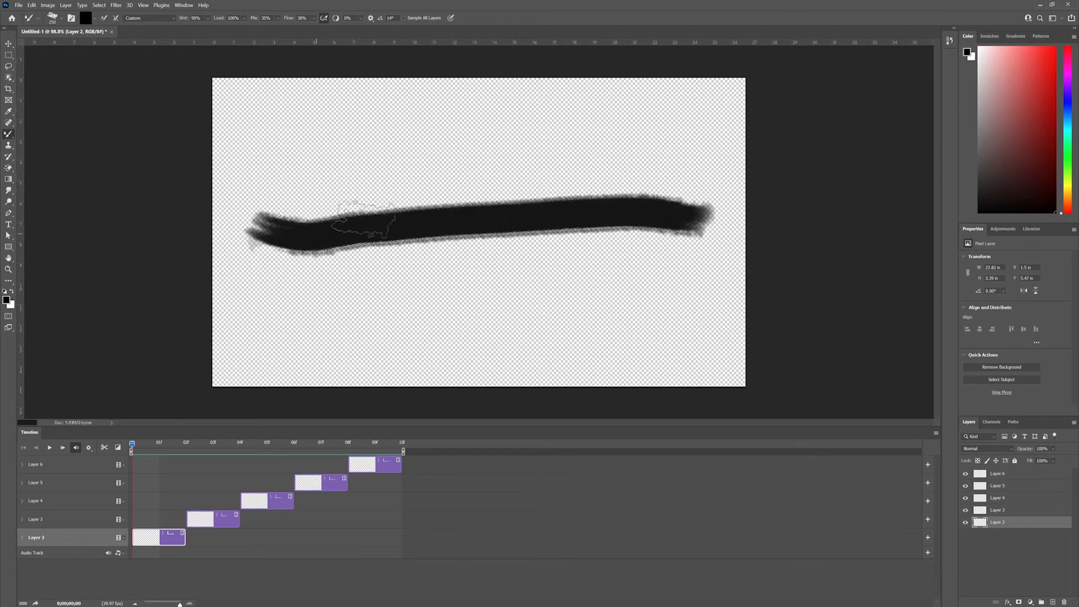
pyautogui.hotkey('ctrl', 'z')
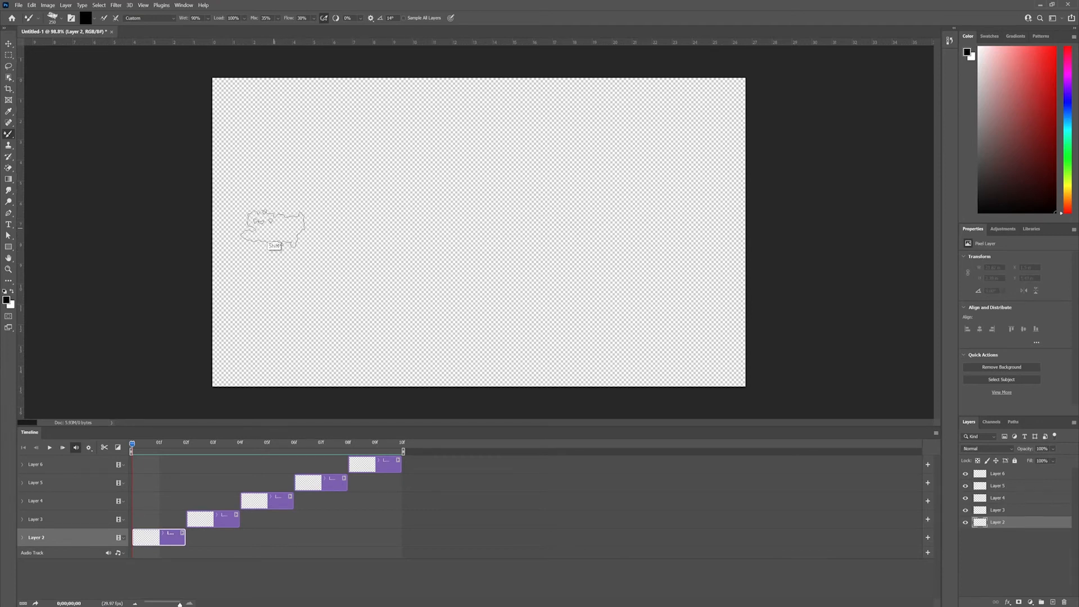
# - Paint a perfectly straight horizontal black stroke about 24 in long across the middle of the canvas on Layer 2
pyautogui.moveTo(274, 227); pyautogui.dragTo(683, 227)
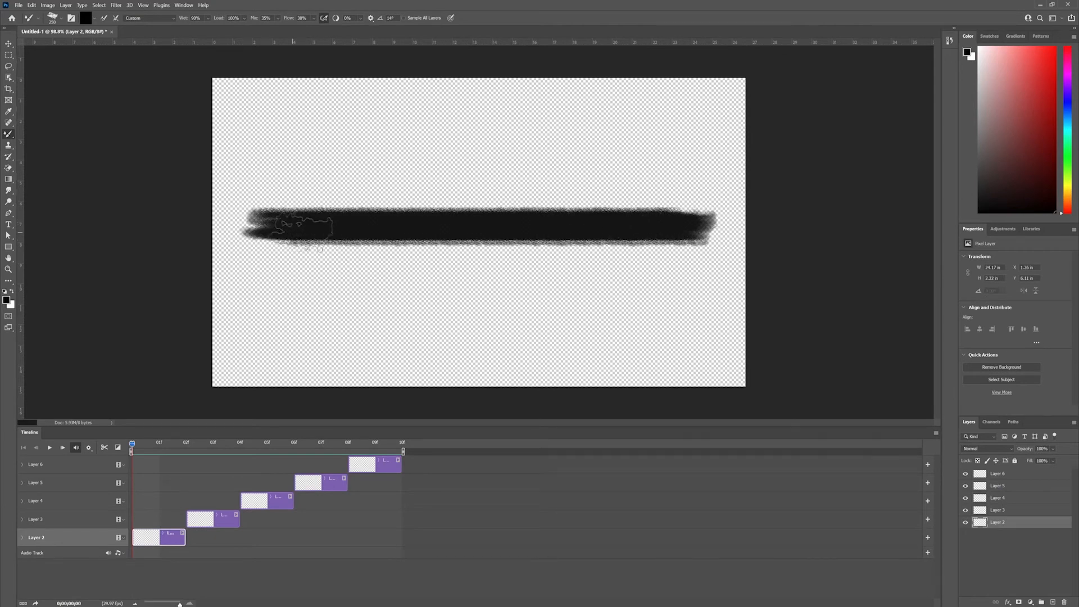
# - Clear the full-length stroke from Layer 2 and paint a short black stroke about 6.7 in long at the canvas's left side
pyautogui.moveTo(694, 228); pyautogui.dragTo(270, 227)
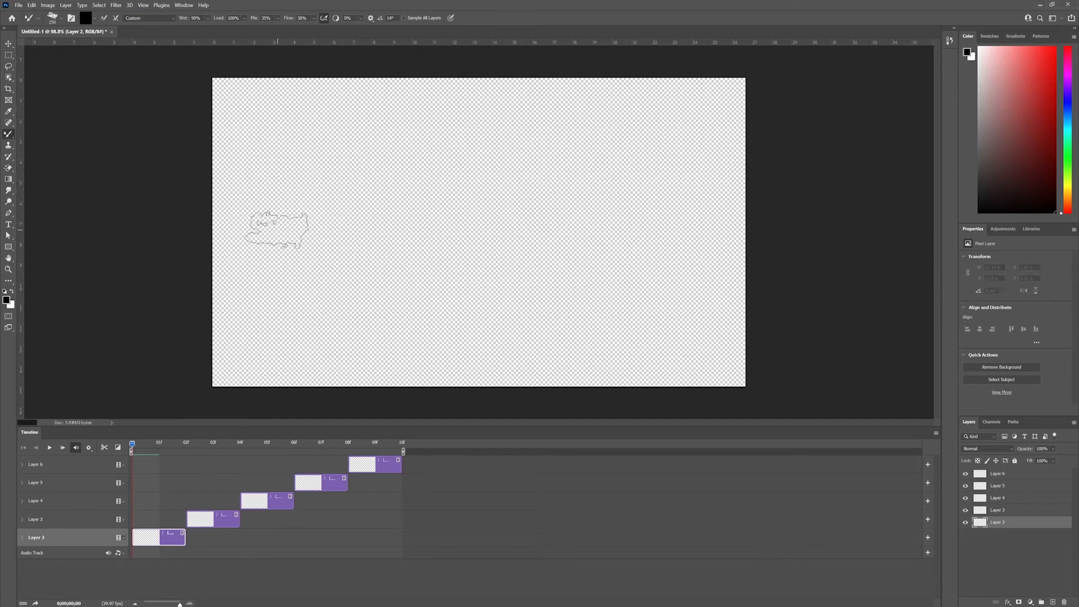
pyautogui.moveTo(272, 231); pyautogui.dragTo(357, 233)
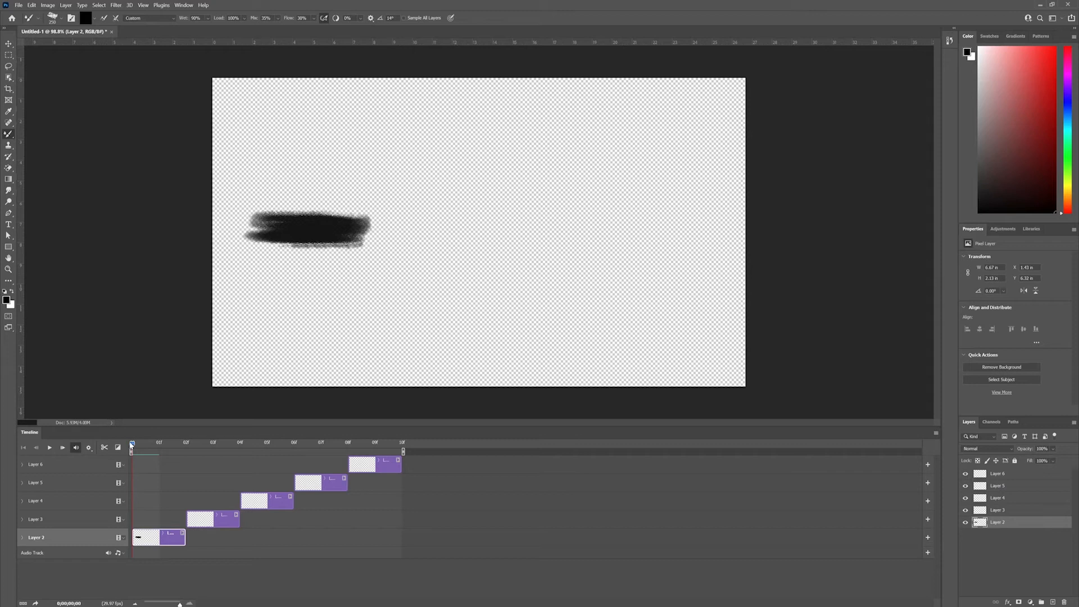
# - Enable onion skins for the timeline and scrub back over Layer 2's clip
pyautogui.moveTo(160, 447); pyautogui.dragTo(186, 444)
pyautogui.click(936, 433)
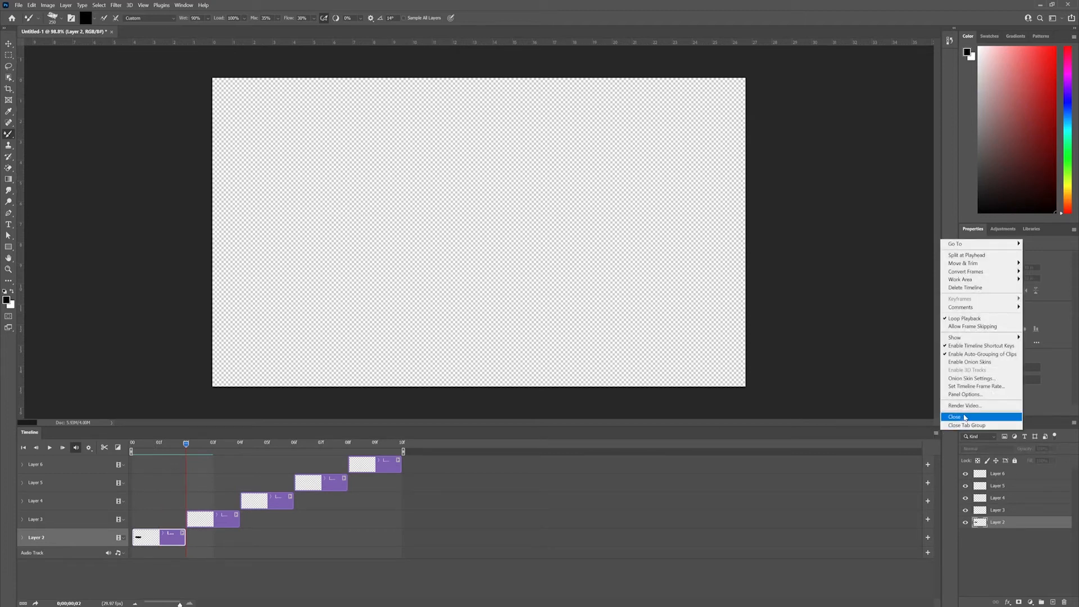
pyautogui.click(965, 362)
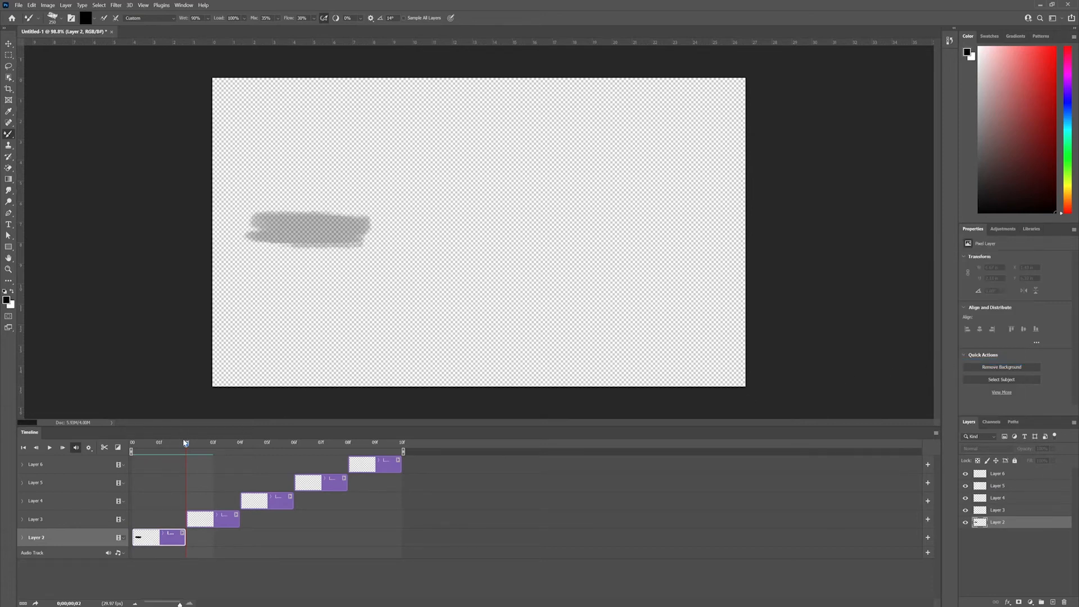
pyautogui.moveTo(185, 444); pyautogui.dragTo(161, 445)
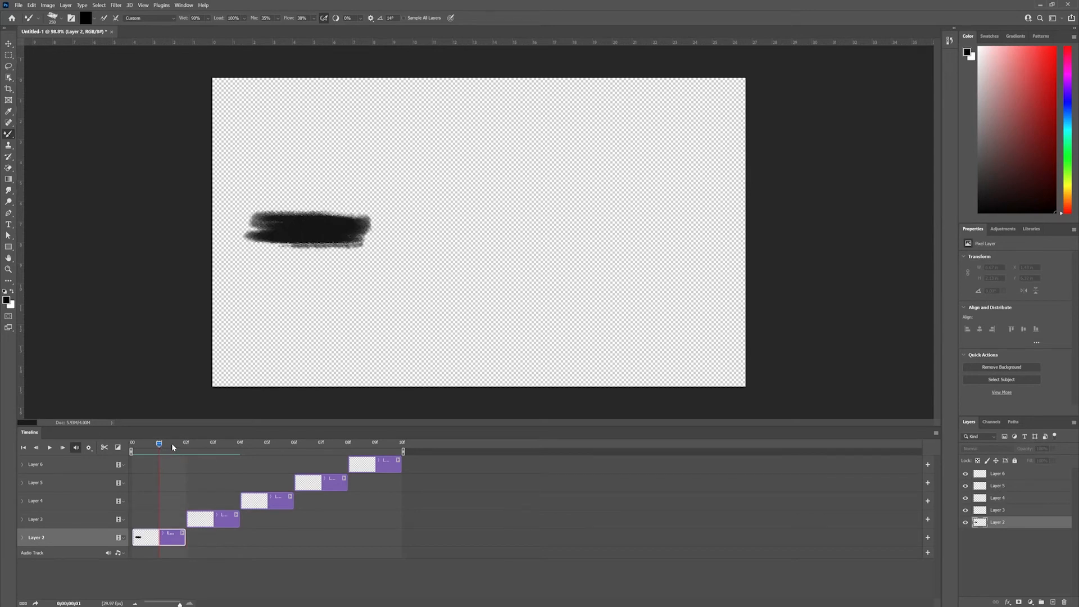
# - At frame 2, paint a straight horizontal stroke about 22 in long on Layer 3, starting where Layer 2's stroke starts
pyautogui.click(185, 445)
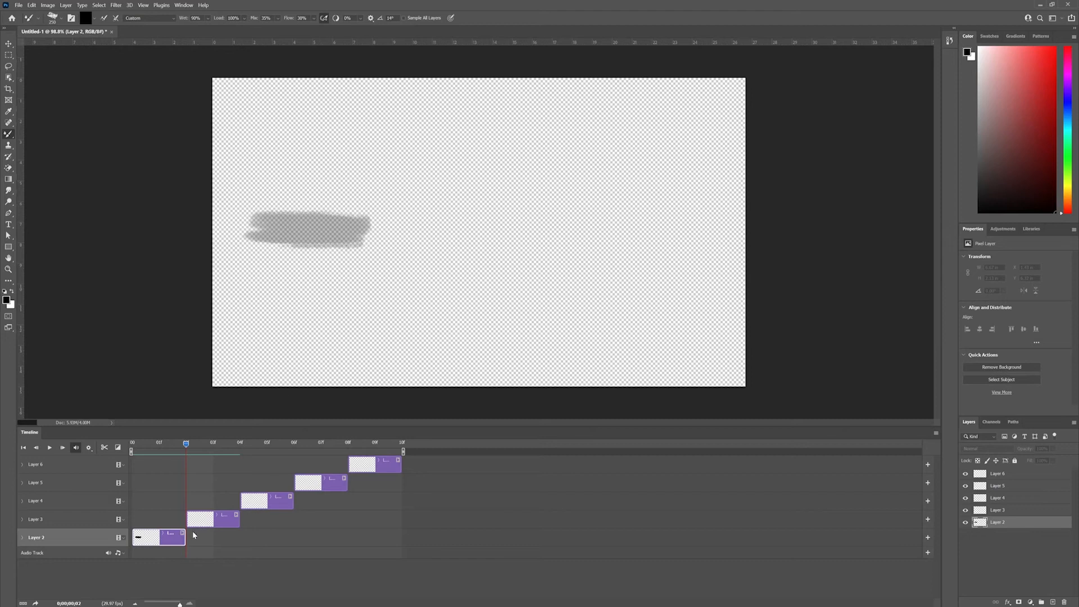
pyautogui.click(217, 524)
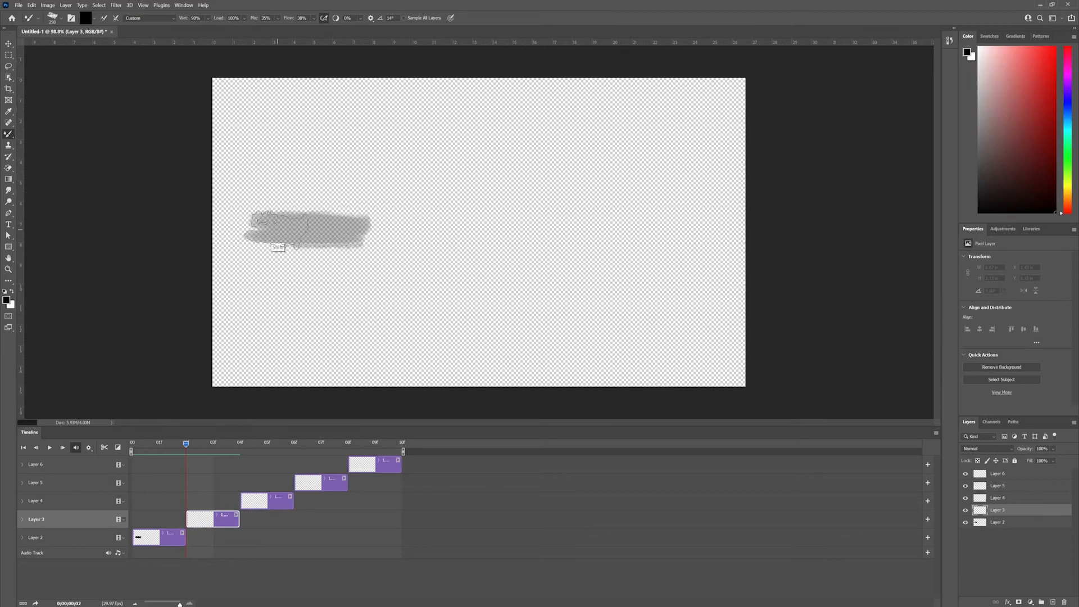
pyautogui.moveTo(280, 229); pyautogui.dragTo(672, 230)
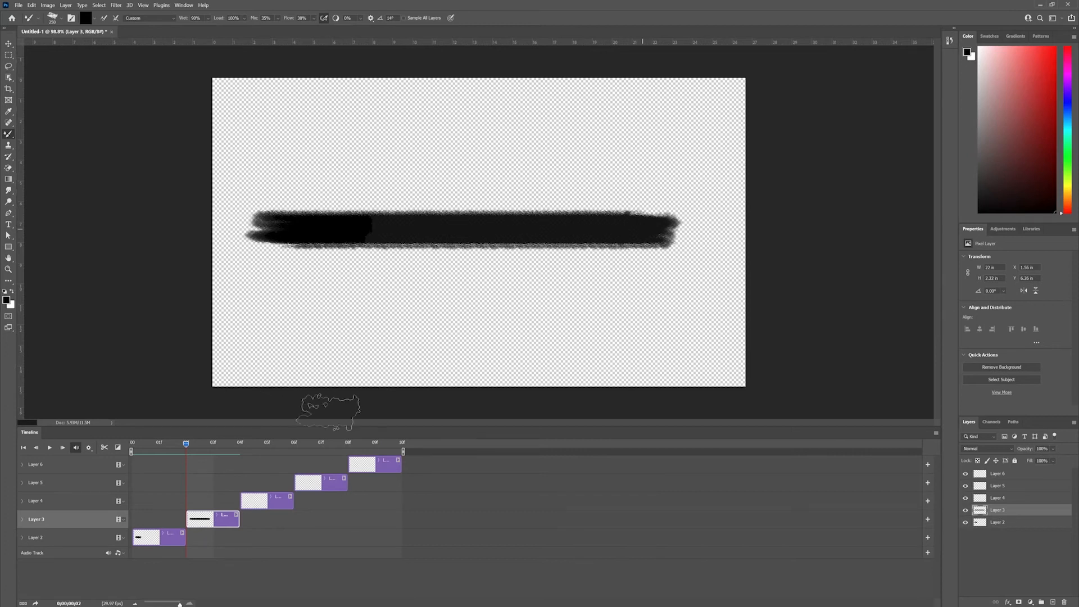
# - At frame 4, paint a straight stroke about 21 in long on Layer 4, starting and ending further right than Layer 3's, redoing the first attempt
pyautogui.click(231, 446)
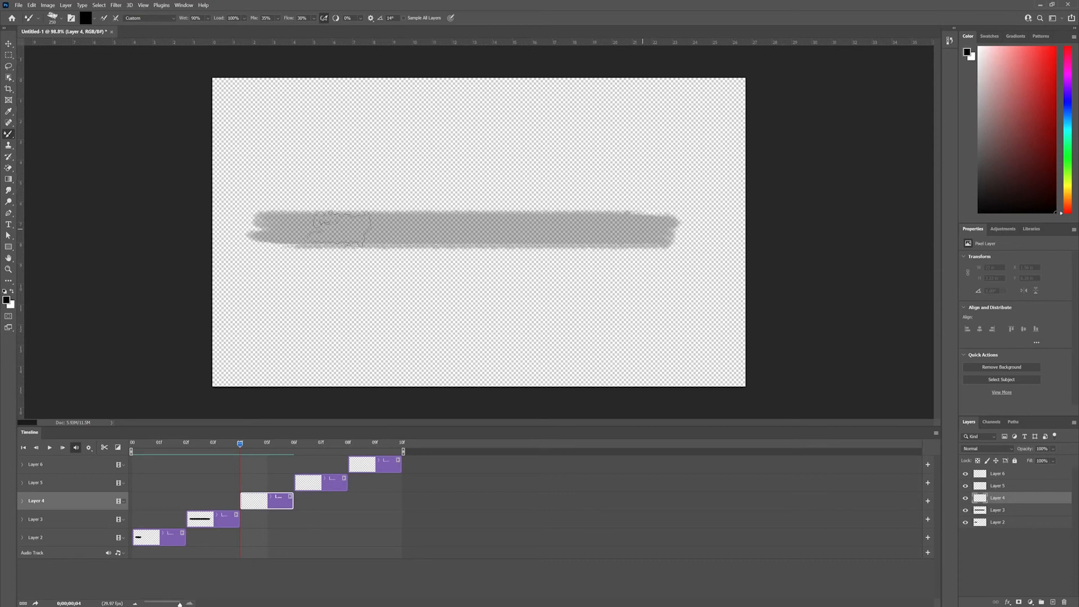
pyautogui.moveTo(338, 228); pyautogui.dragTo(688, 225)
pyautogui.hotkey('ctrl', 'z')
pyautogui.moveTo(323, 231); pyautogui.dragTo(686, 228)
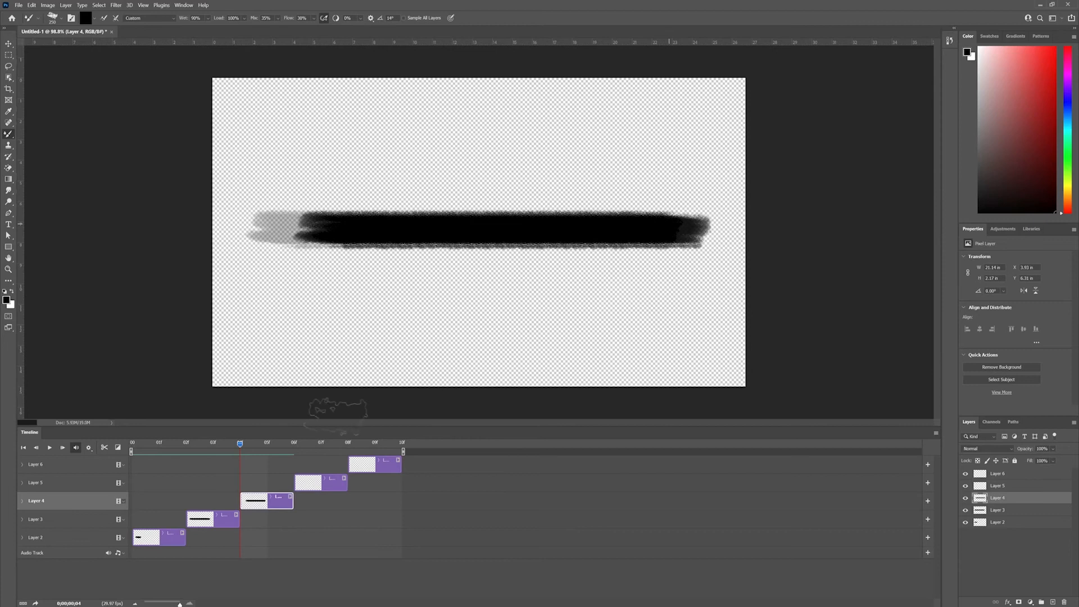
# - At frame 6, paint a short stroke about 7.9 in long on Layer 5 over the right end of Layer 4's stroke
pyautogui.moveTo(141, 444)
pyautogui.mouseDown()
pyautogui.moveTo(297, 444)
pyautogui.moveTo(276, 447)
pyautogui.moveTo(286, 449)
pyautogui.mouseUp()
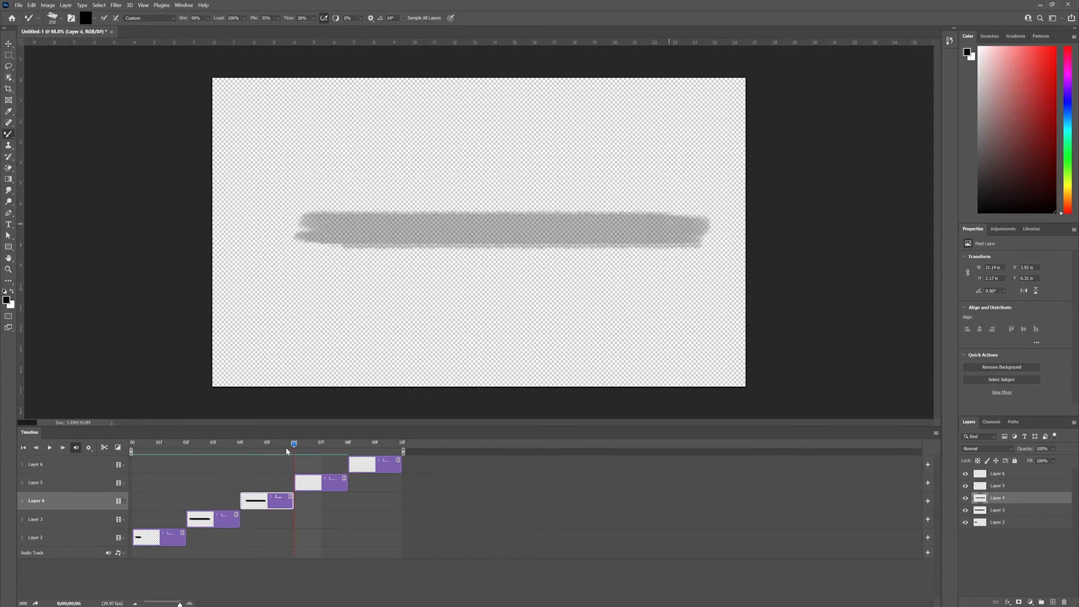
pyautogui.click(312, 488)
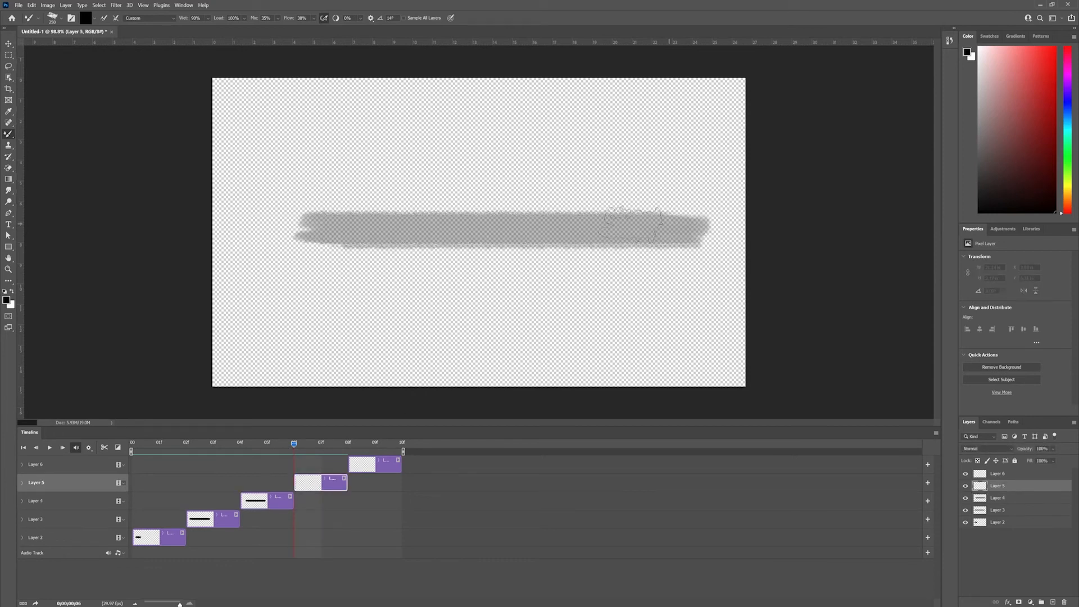
pyautogui.moveTo(583, 239)
pyautogui.mouseDown()
pyautogui.moveTo(638, 227)
pyautogui.moveTo(686, 236)
pyautogui.mouseUp()
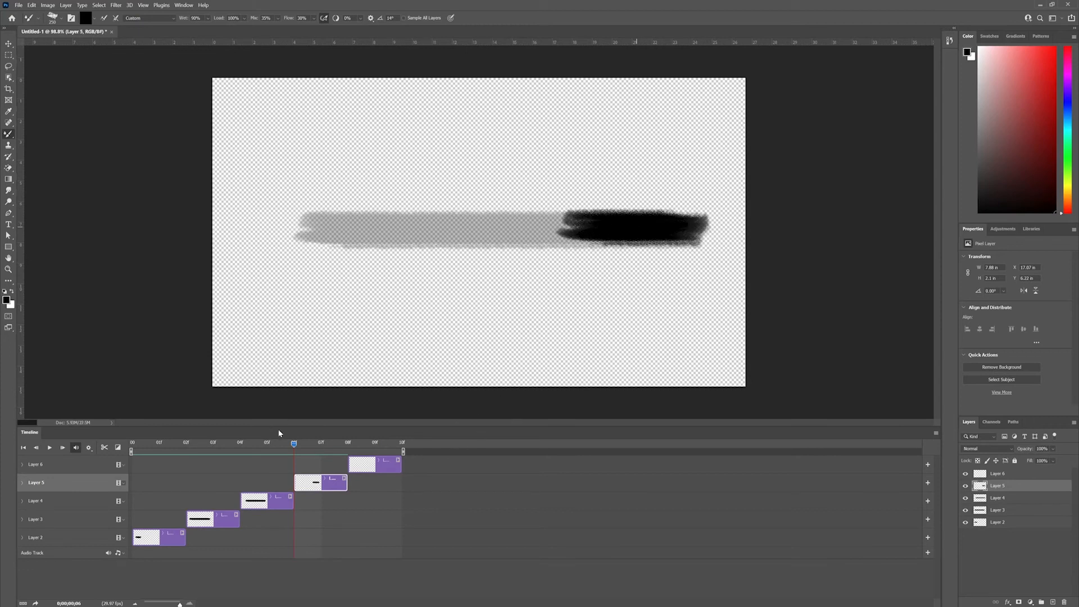
# - Delete the empty Layer 6, return to the first frame and turn off onion skins
pyautogui.click(1012, 476)
pyautogui.press('Delete')
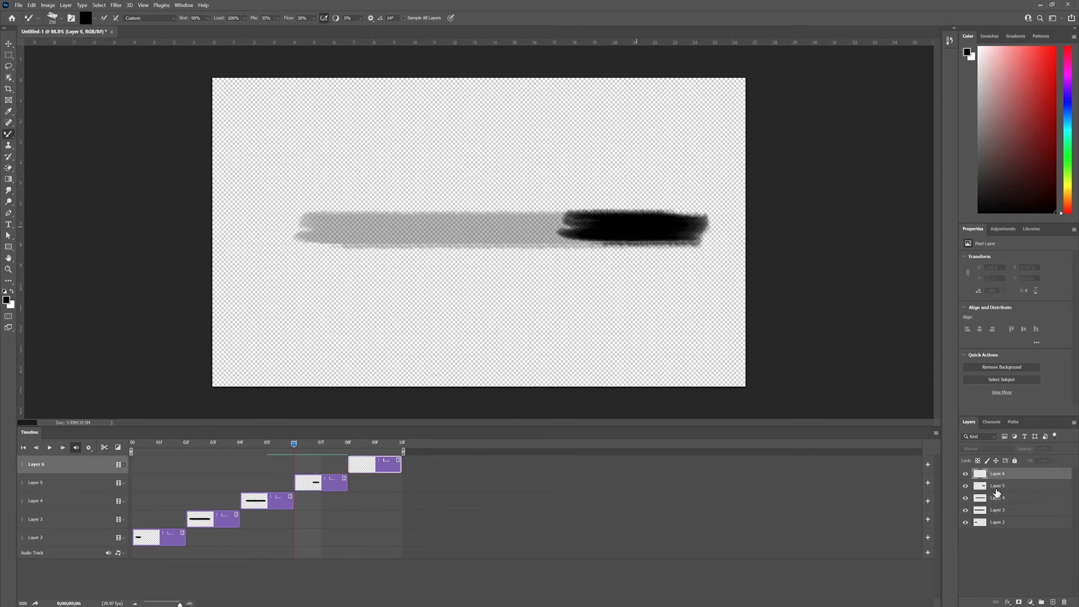
pyautogui.moveTo(176, 442); pyautogui.dragTo(132, 443)
pyautogui.click(937, 433)
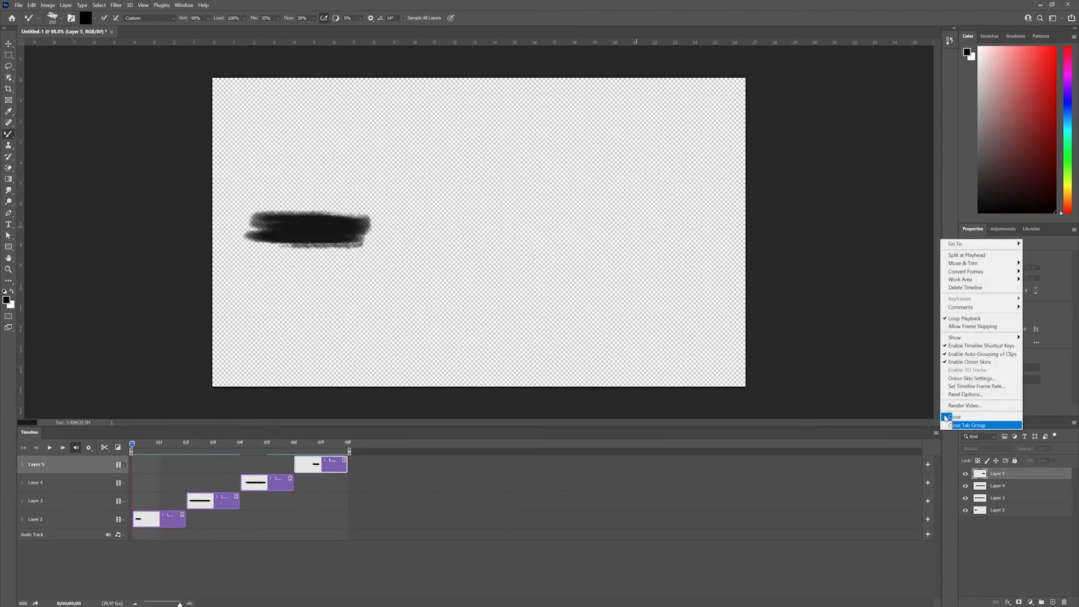
pyautogui.click(954, 363)
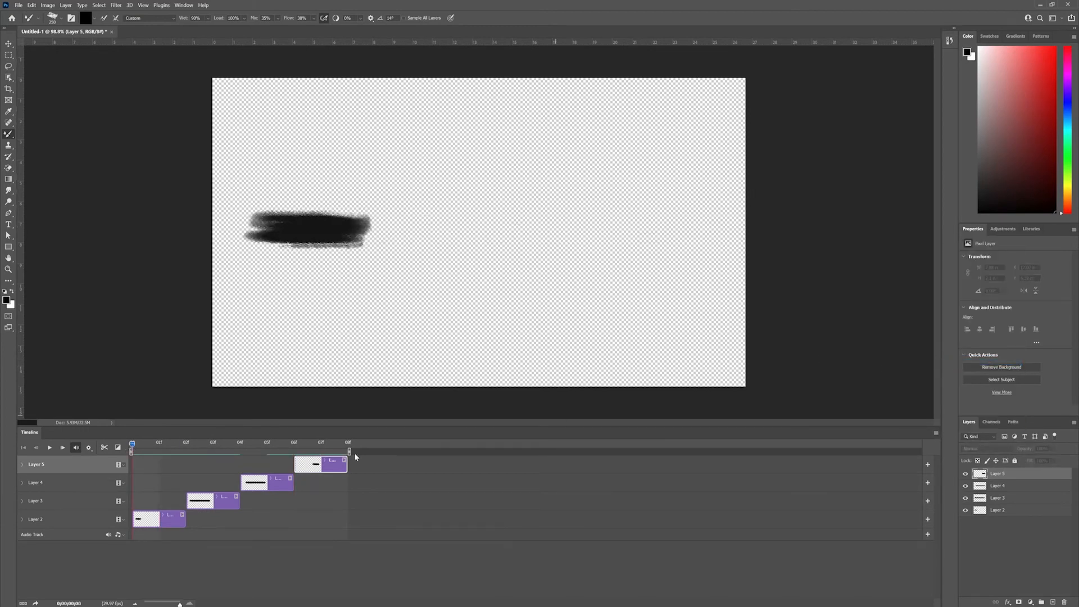
# - Play back the brush stroke animation and scrub through its frames to check the motion
pyautogui.click(49, 448)
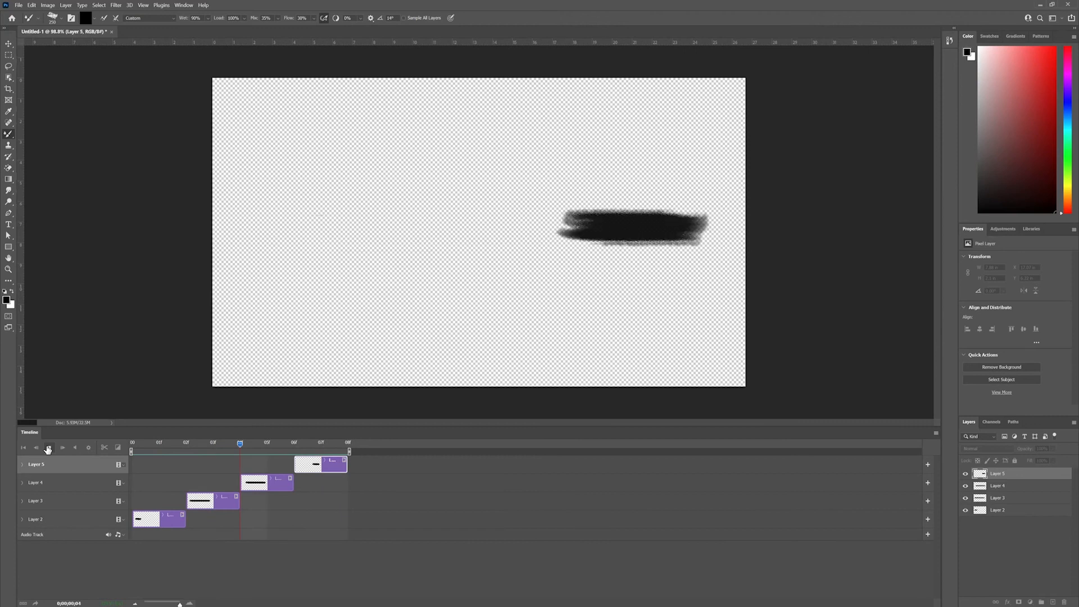
pyautogui.press('space')
pyautogui.press('space')
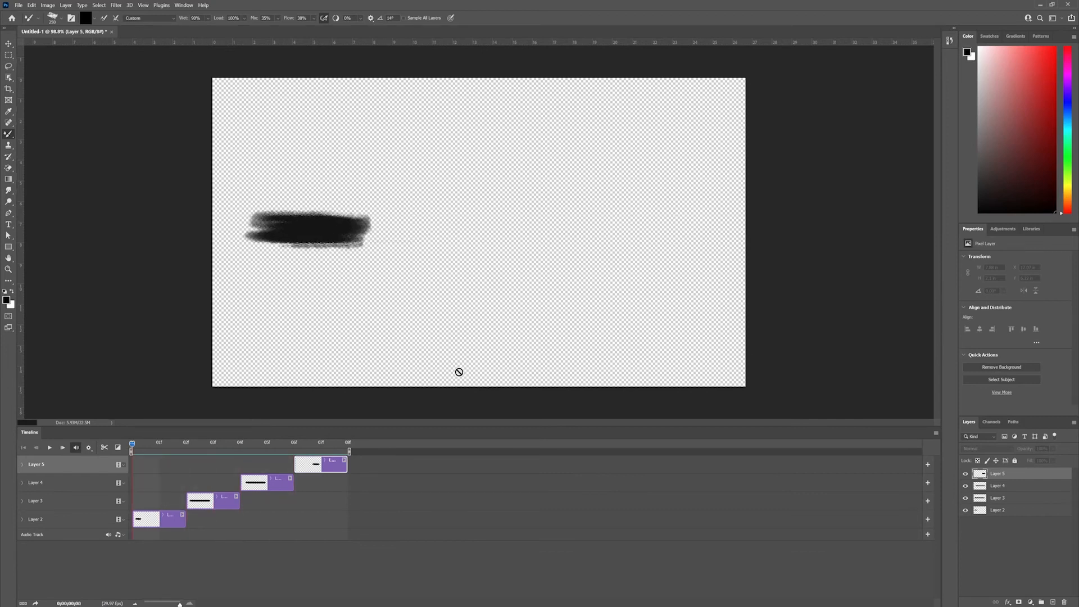
pyautogui.moveTo(163, 447); pyautogui.dragTo(206, 446)
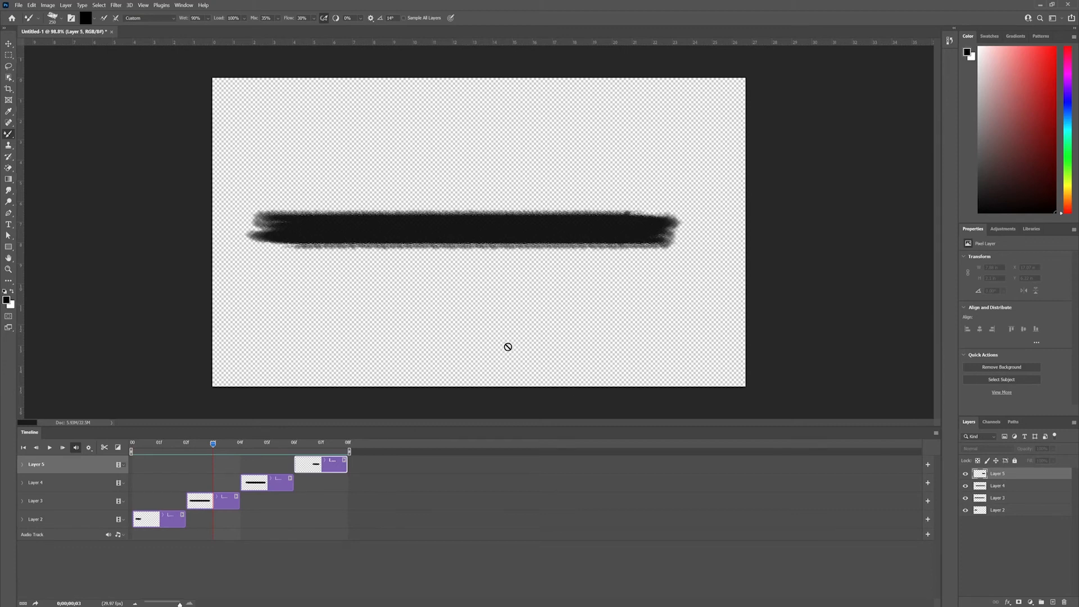
pyautogui.moveTo(152, 445)
pyautogui.mouseDown()
pyautogui.moveTo(296, 429)
pyautogui.moveTo(131, 445)
pyautogui.moveTo(309, 438)
pyautogui.moveTo(159, 448)
pyautogui.moveTo(299, 445)
pyautogui.moveTo(134, 467)
pyautogui.moveTo(266, 457)
pyautogui.moveTo(165, 479)
pyautogui.moveTo(321, 458)
pyautogui.mouseUp()
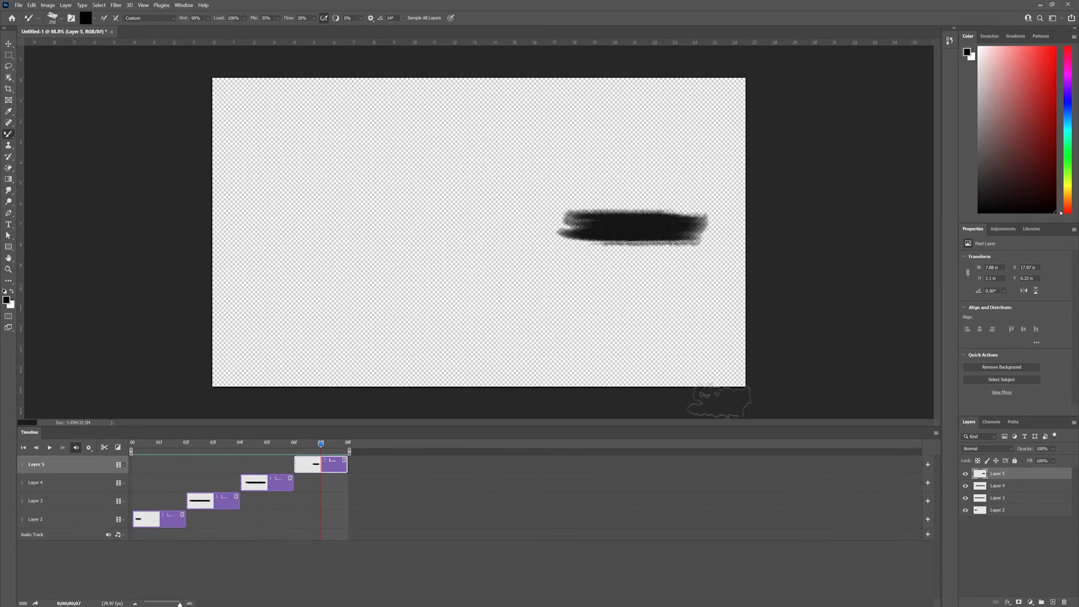
# - Render the work area as the video Untitled-1.mov in QuickTime format with the Animation High Quality preset and straight unmatted alpha
pyautogui.click(936, 436)
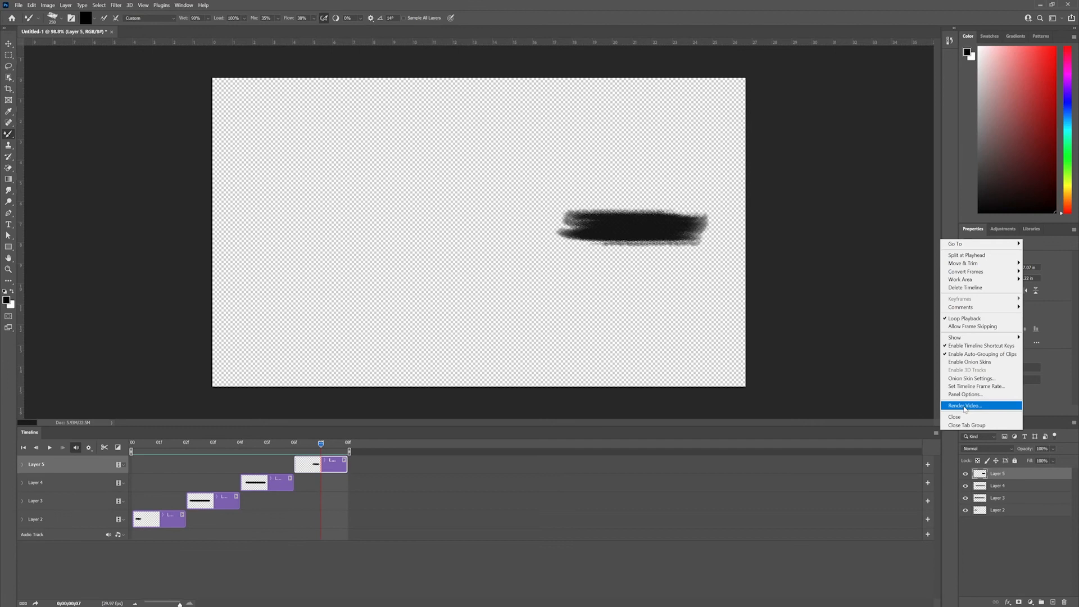
pyautogui.click(966, 407)
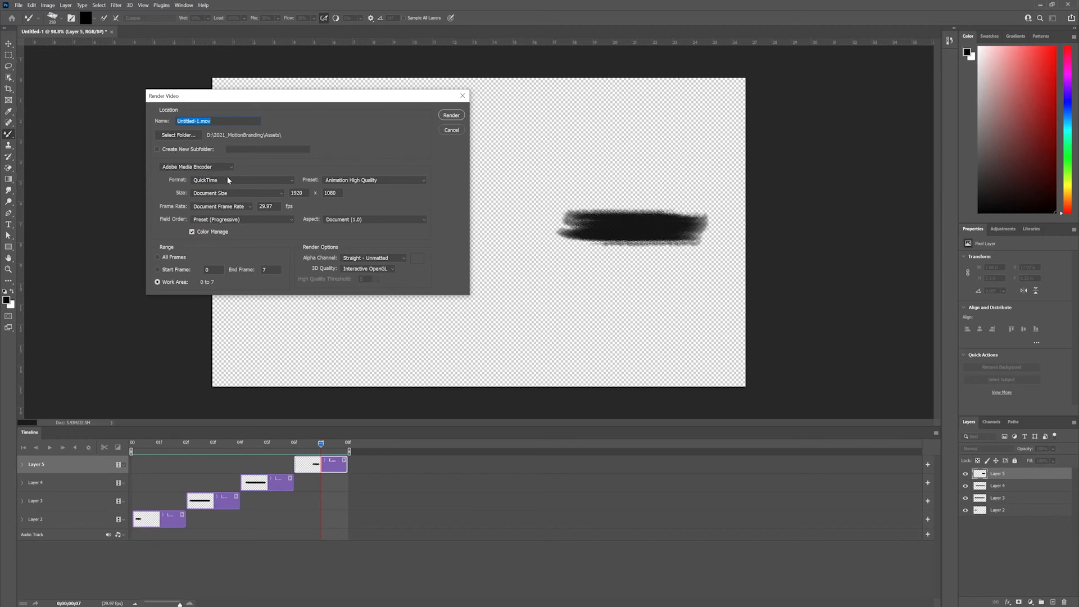
pyautogui.click(242, 180)
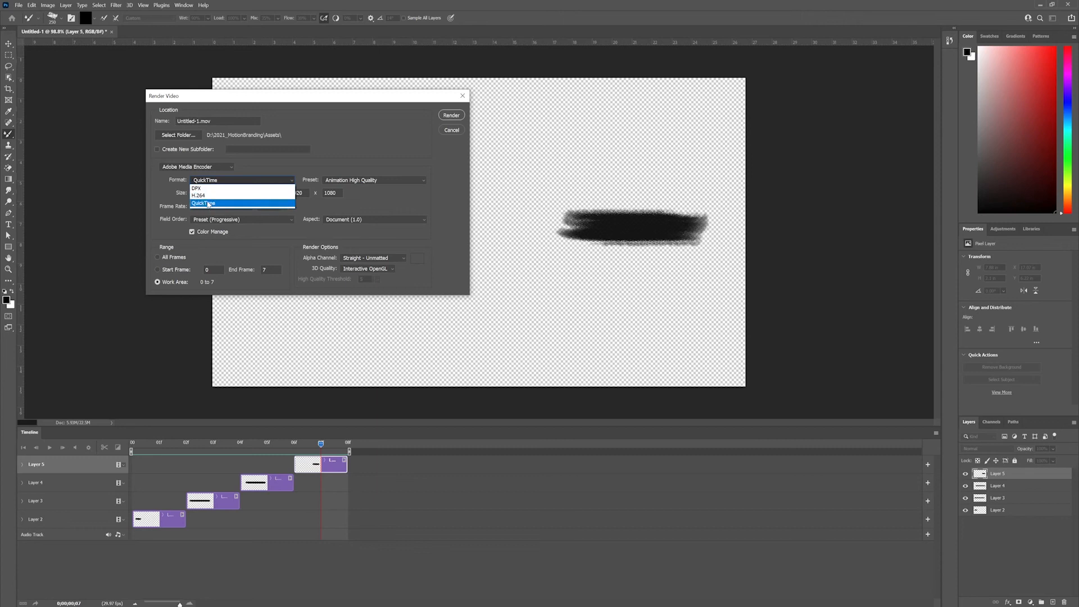
pyautogui.click(209, 203)
pyautogui.click(396, 181)
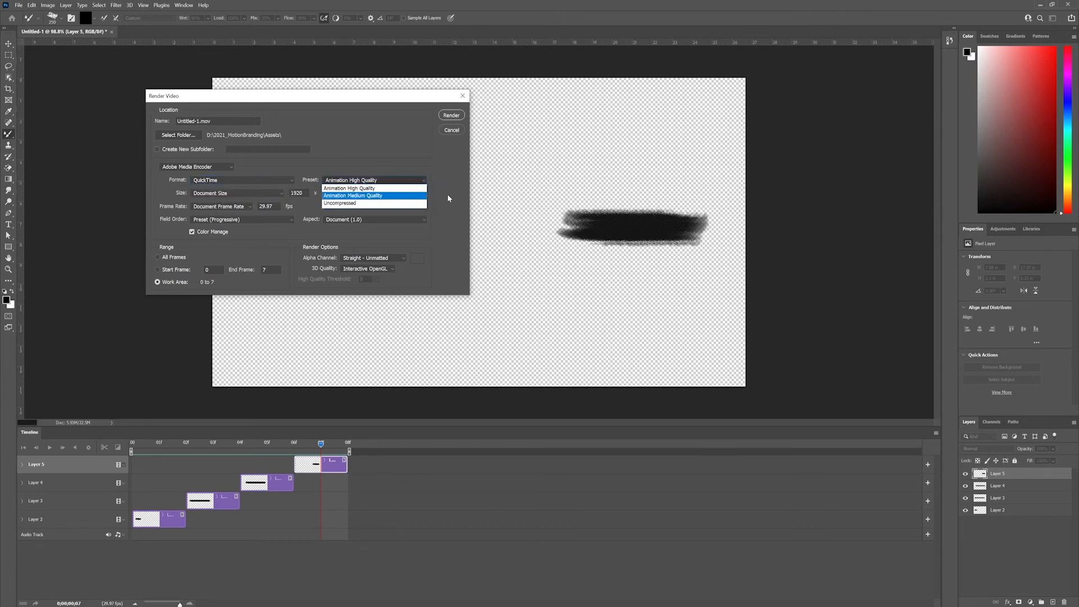
pyautogui.click(396, 188)
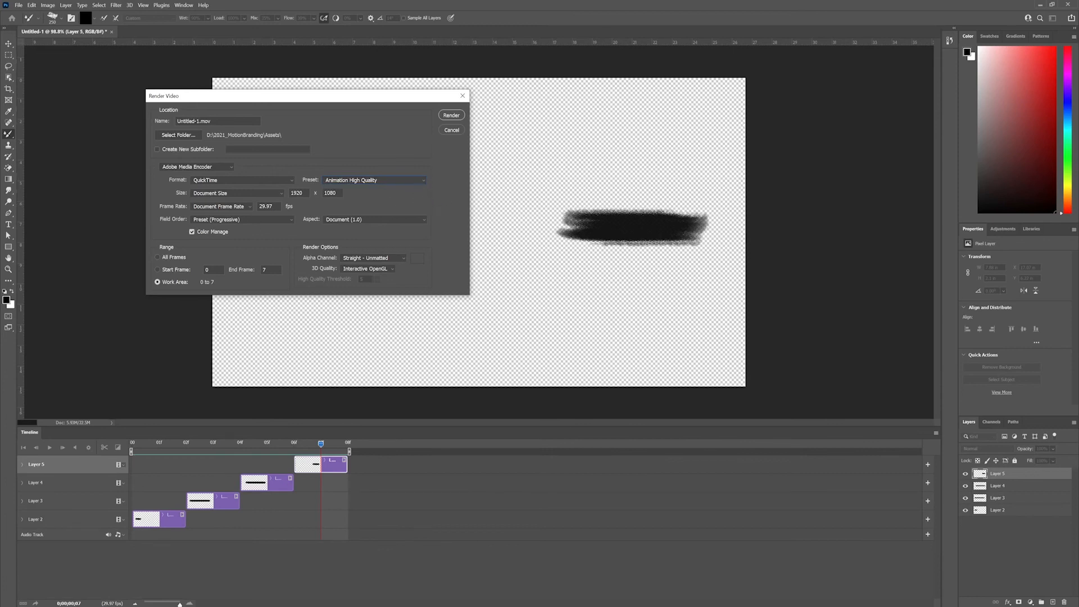
pyautogui.click(449, 116)
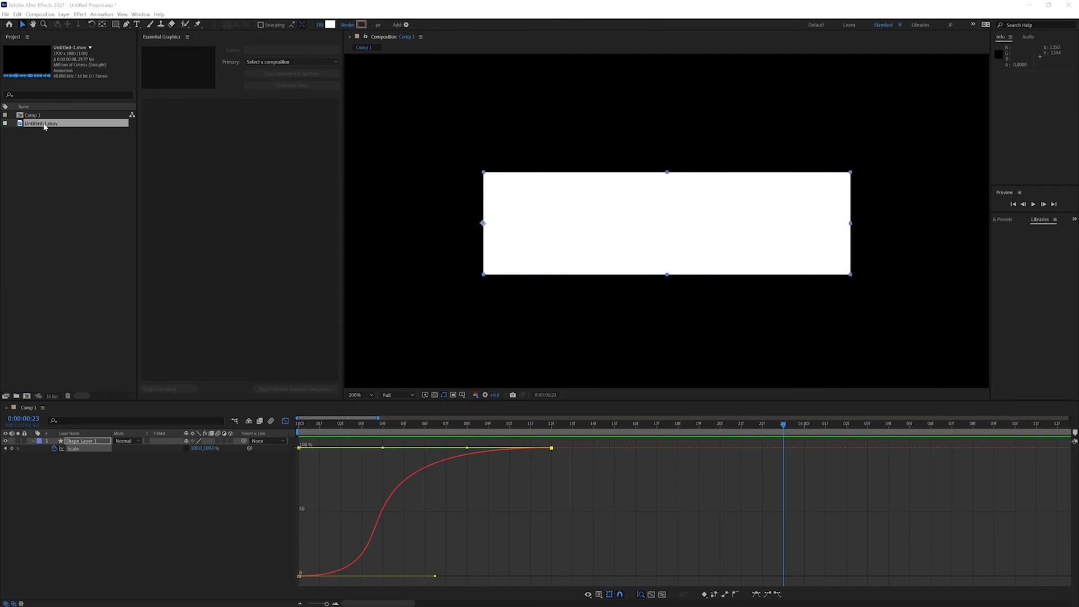
# - In After Effects, switch Comp 1 from the Graph Editor back to layer bars and show the transparency grid
pyautogui.click(285, 422)
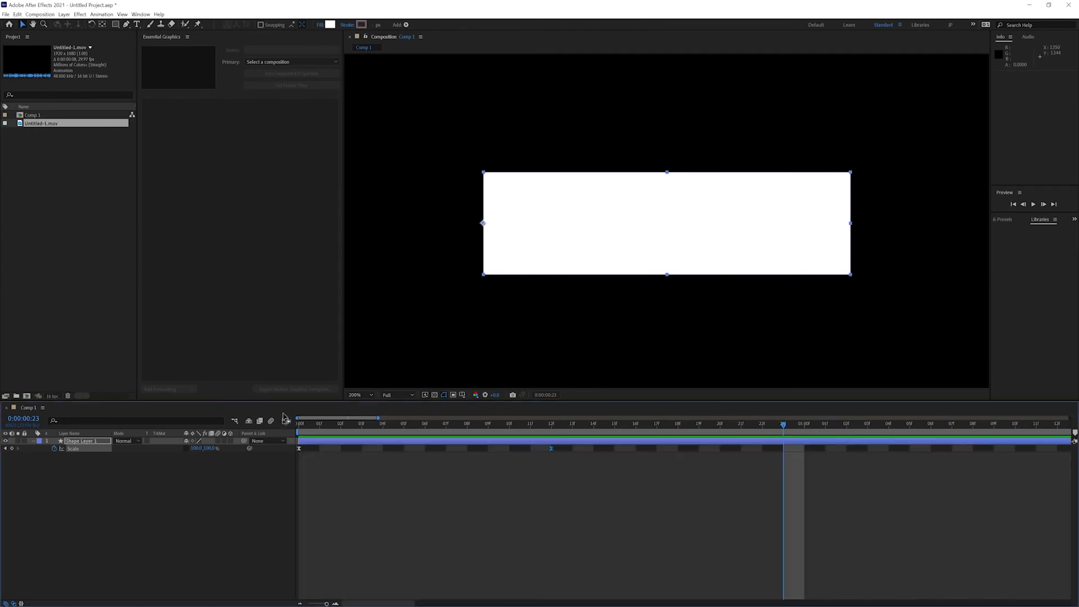
pyautogui.click(434, 395)
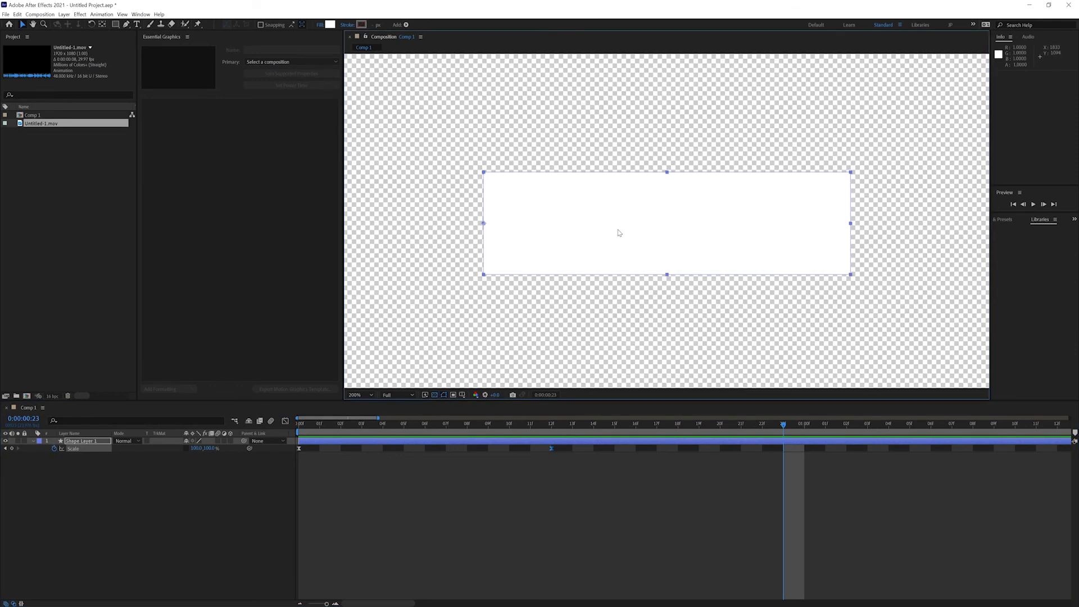
# - Move the white rectangle straight up above the centre of the composition and fit the whole composition in view
pyautogui.moveTo(615, 233); pyautogui.dragTo(604, 148)
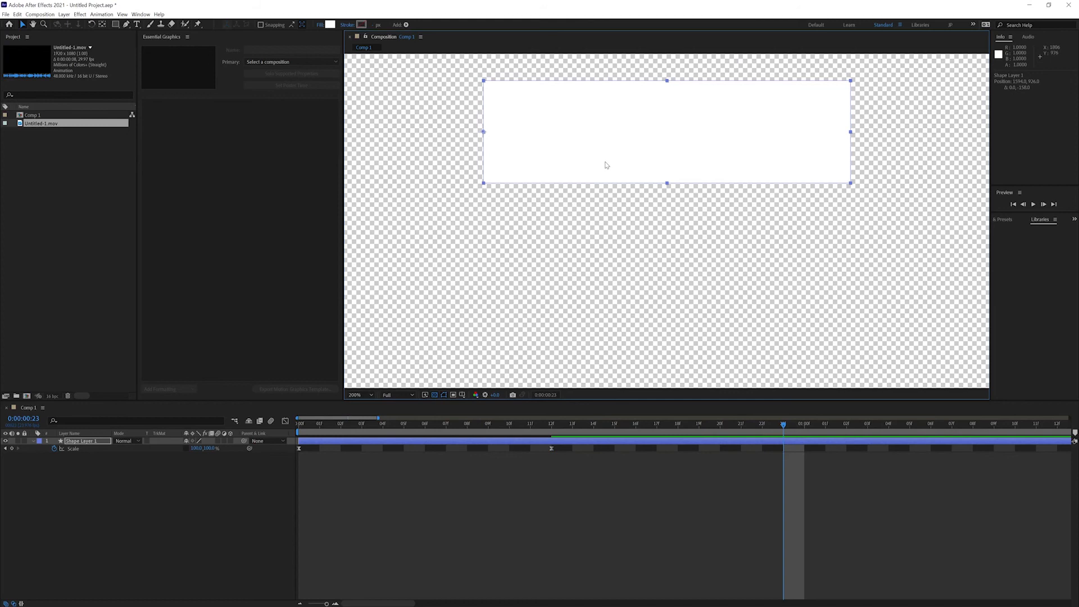
pyautogui.click(370, 395)
pyautogui.click(368, 403)
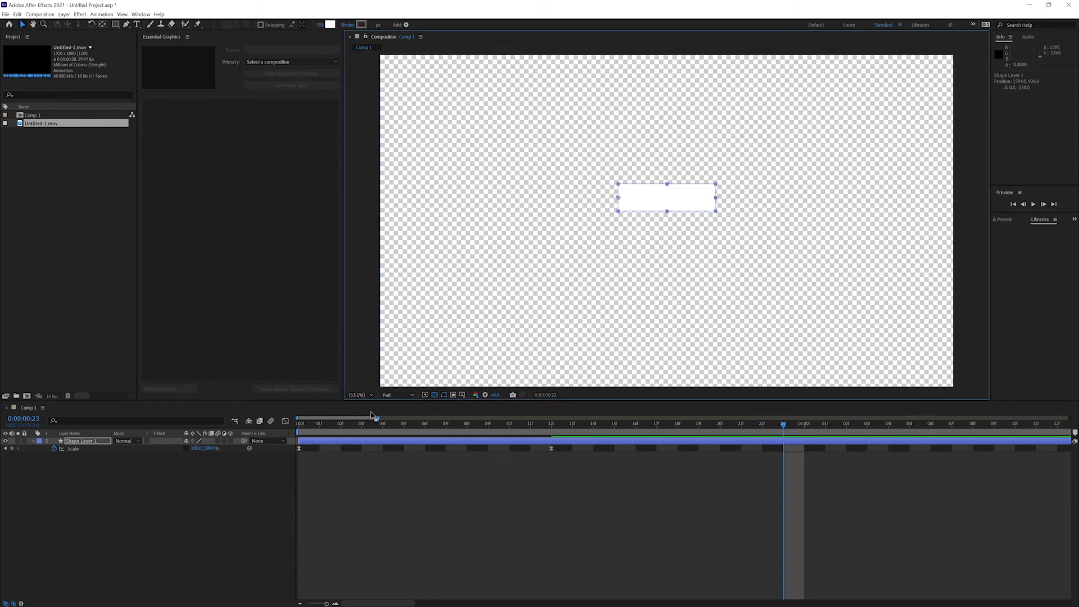
# - Close Essential Graphics and add Untitled-1.mov to Comp 1 beneath Shape Layer 1, positioning its brush stroke below the white rectangle
pyautogui.click(187, 36)
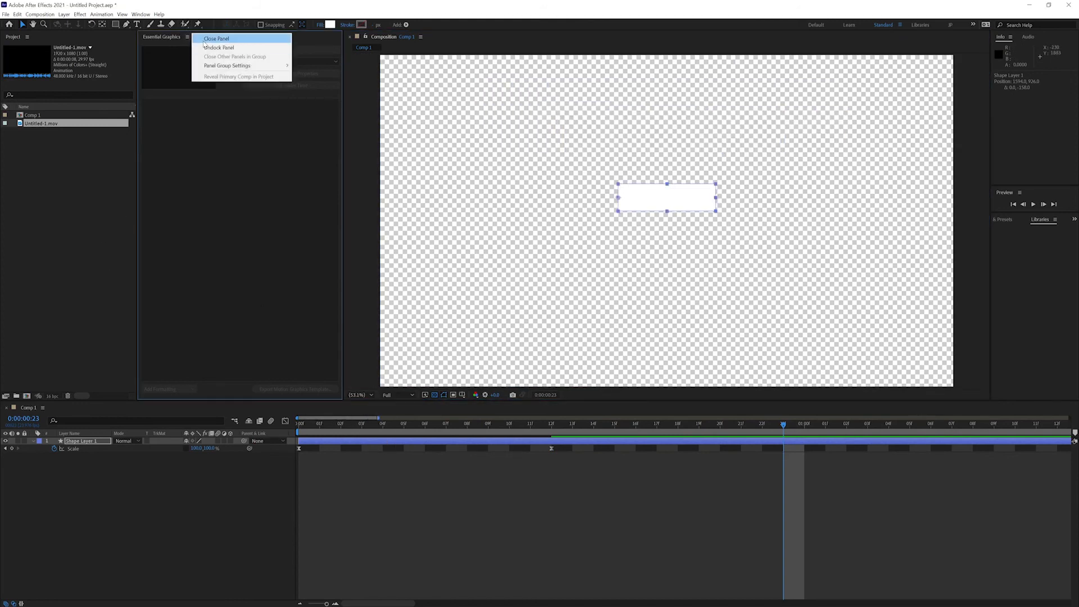
pyautogui.click(210, 40)
pyautogui.moveTo(61, 125); pyautogui.dragTo(183, 511)
pyautogui.moveTo(306, 429)
pyautogui.mouseDown()
pyautogui.moveTo(352, 411)
pyautogui.moveTo(418, 411)
pyautogui.moveTo(363, 424)
pyautogui.mouseUp()
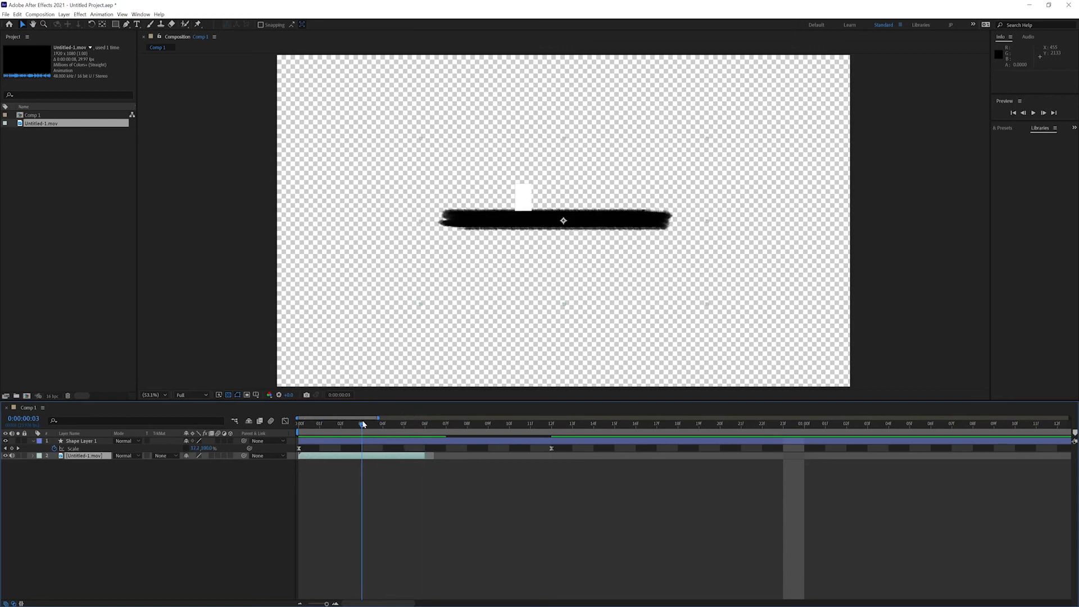
pyautogui.moveTo(532, 218); pyautogui.dragTo(540, 285)
# - Preview Comp 1 from the start to compare the brush stroke's timing with the easing of the white rectangle
pyautogui.press('Home')
pyautogui.press('space')
pyautogui.press('space')
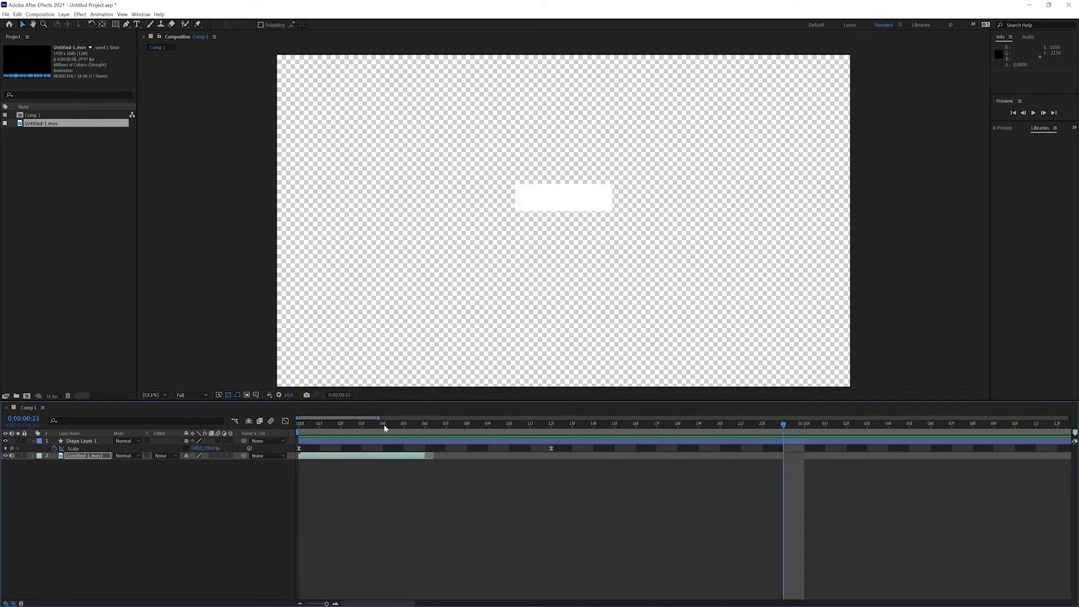
pyautogui.press('space')
pyautogui.press('space')
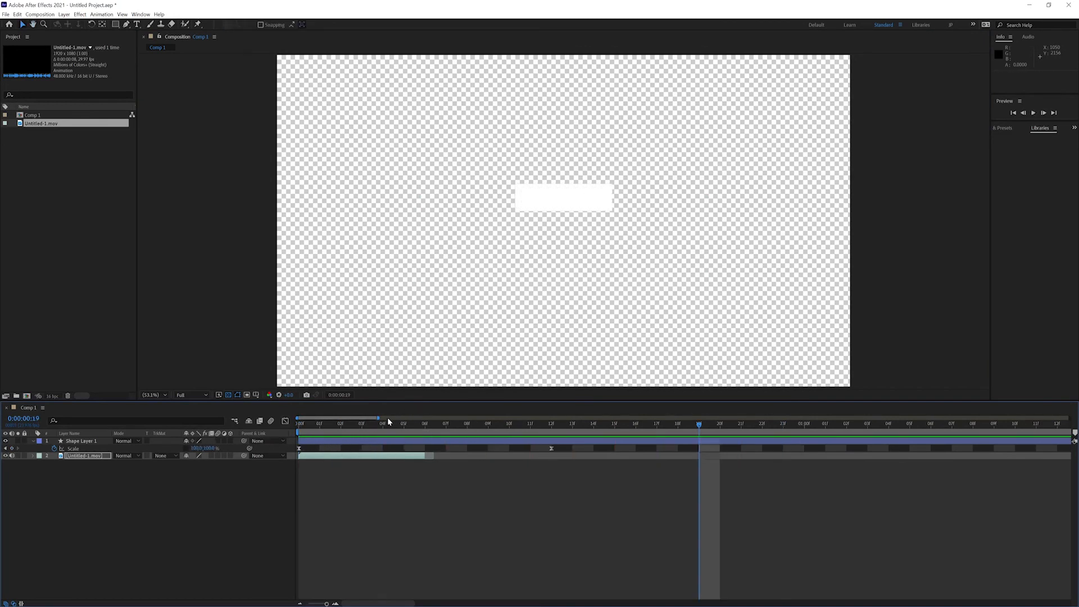
# - Hide Shape Layer 1, replay the brush stroke clip on its own and scrub to the clip's end at frame 6
pyautogui.press('Home')
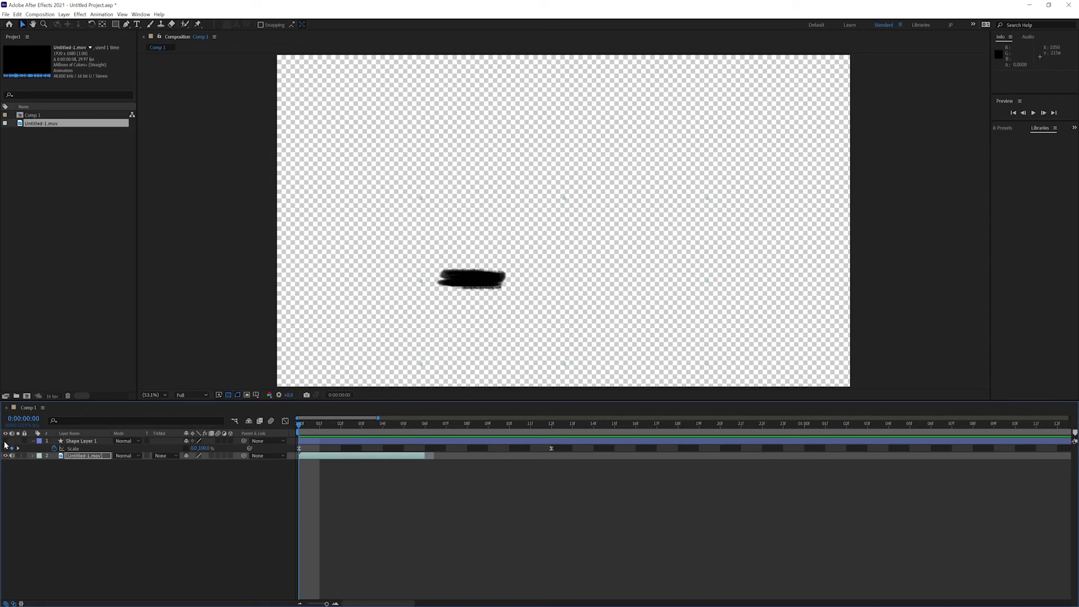
pyautogui.press('space')
pyautogui.press('space')
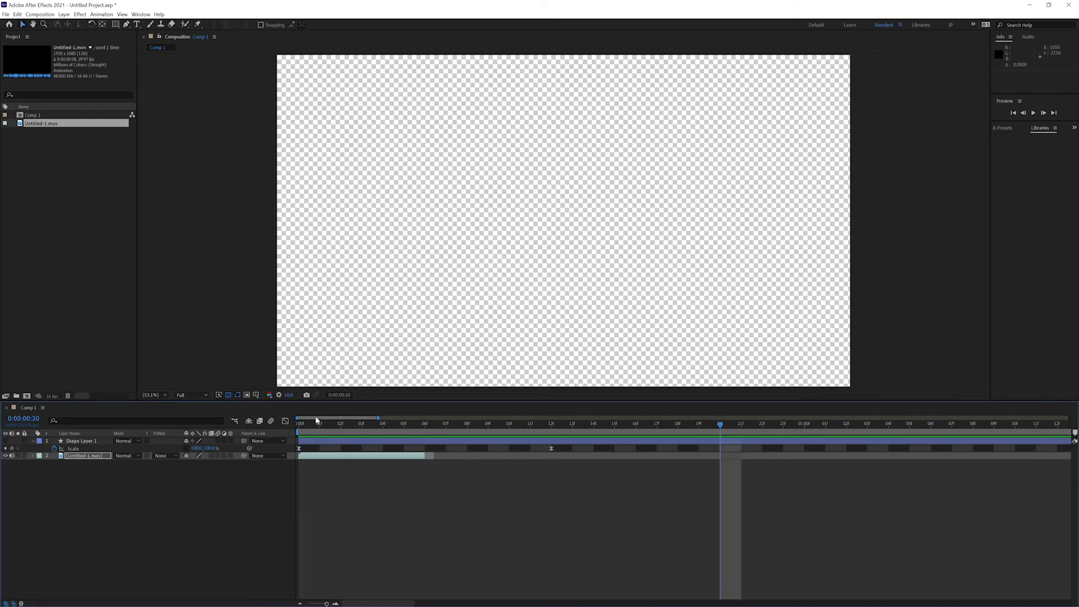
pyautogui.press('Home')
pyautogui.press('space')
pyautogui.press('space')
pyautogui.moveTo(315, 429)
pyautogui.mouseDown()
pyautogui.moveTo(299, 424)
pyautogui.moveTo(420, 423)
pyautogui.mouseUp()
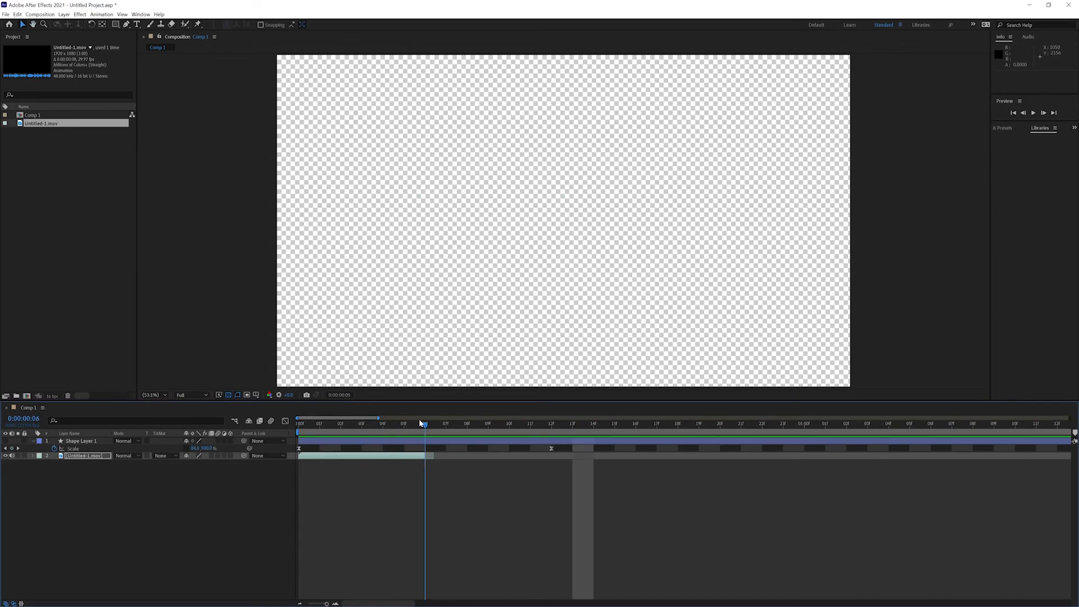